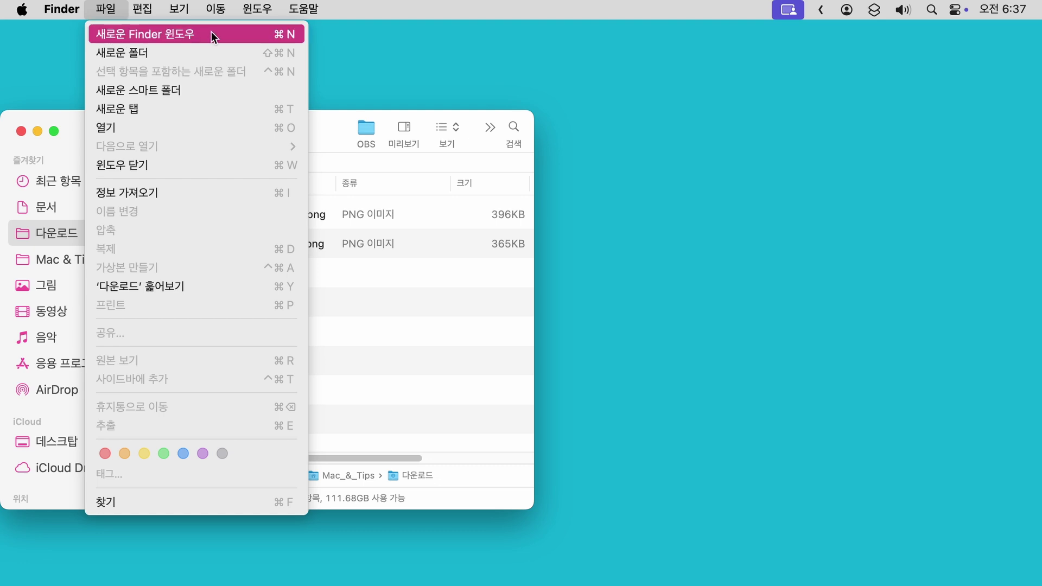
Open a new Finder window showing Documents (문서) and place it beside the Downloads window.
{"action": "left_click", "coordinate": [395, 407]}
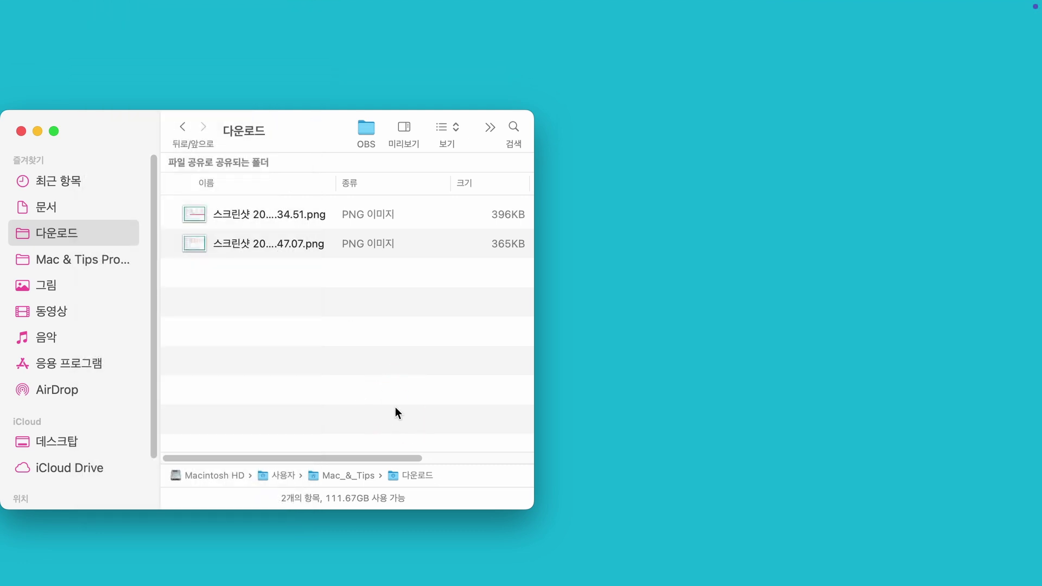
{"action": "key", "text": "super+n"}
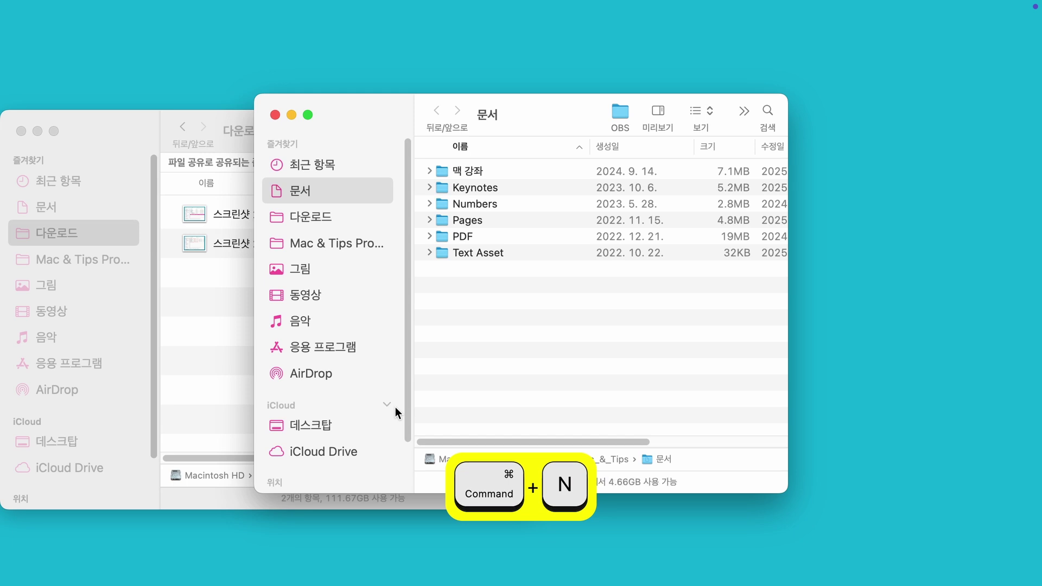
{"action": "left_click_drag", "start_coordinate": [520, 115], "coordinate": [761, 138]}
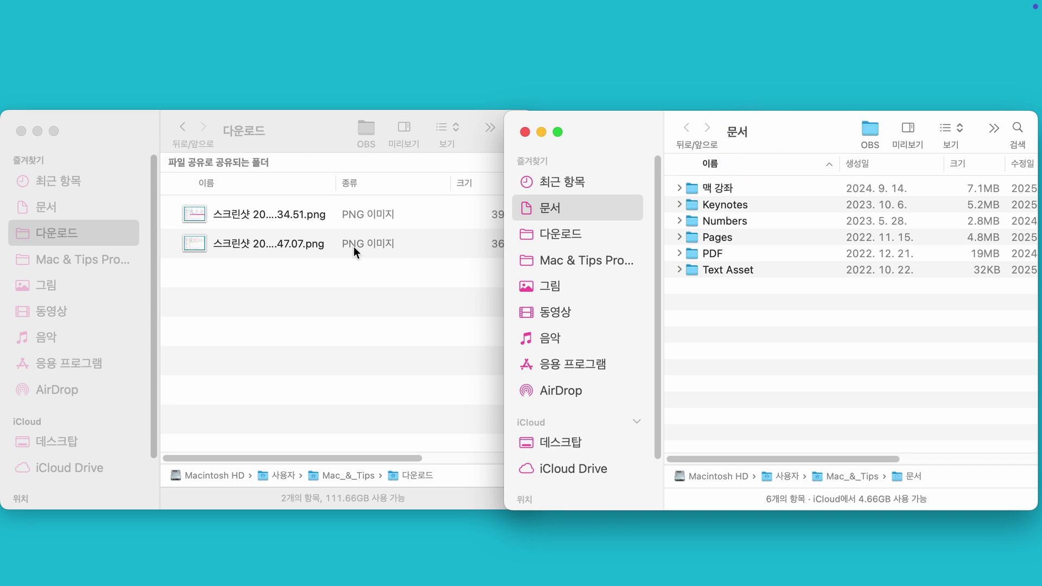
Move the 2025-06-03 6.34.51 screenshot from the Downloads window into the Documents window and return to Downloads.
{"action": "left_click", "coordinate": [258, 217]}
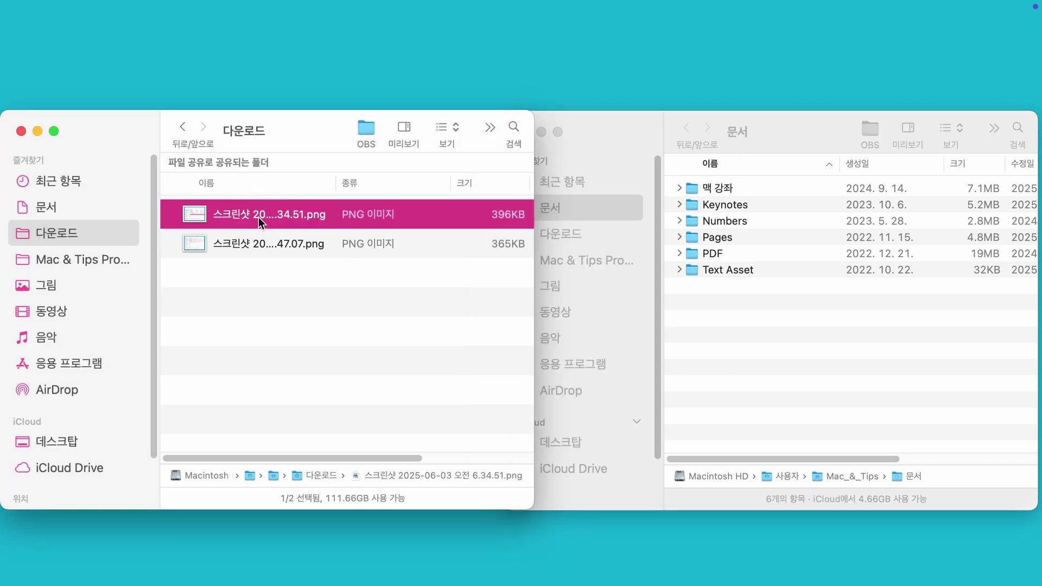
{"action": "left_click_drag", "start_coordinate": [259, 217], "coordinate": [823, 328]}
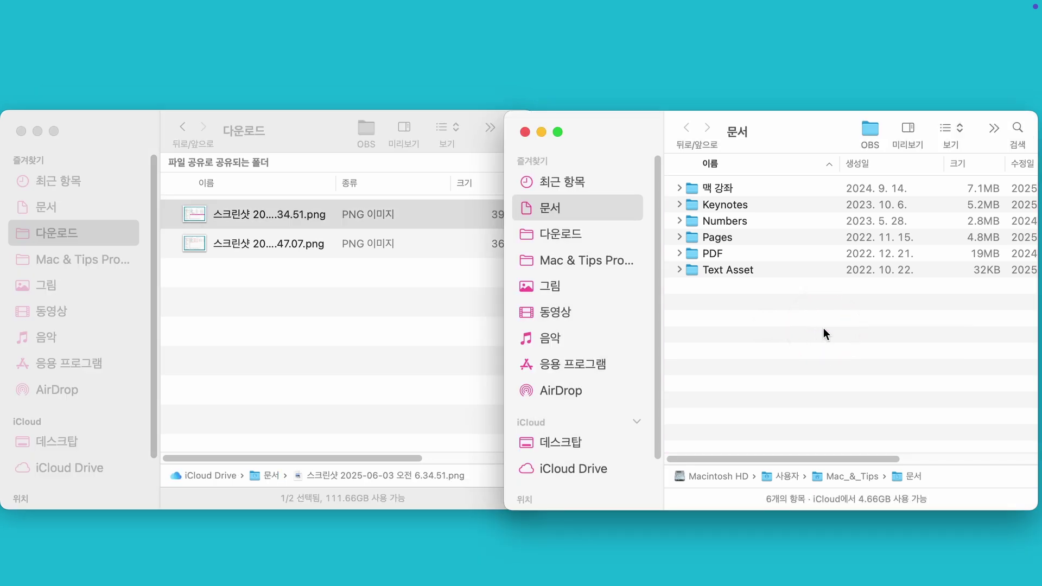
{"action": "left_click", "coordinate": [451, 326]}
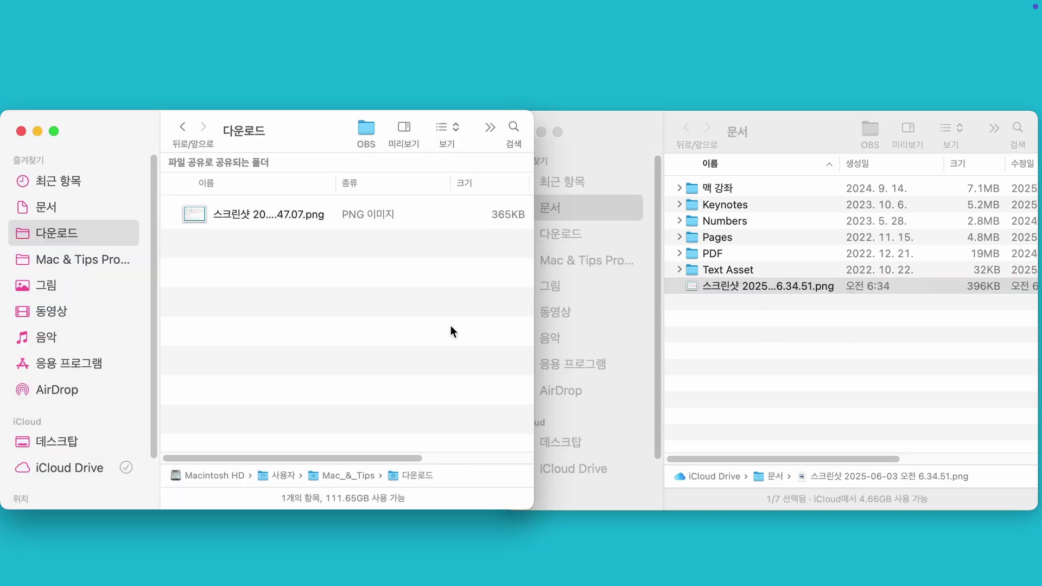
Open a Documents tab in the Downloads window and move the remaining 4.47.07 screenshot from Downloads into it.
{"action": "key", "text": "super+t"}
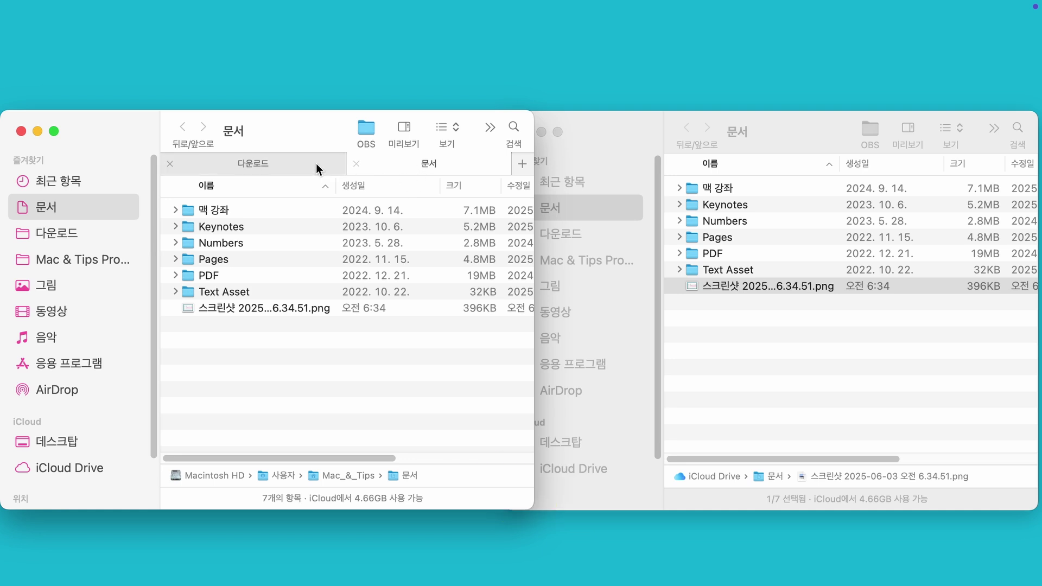
{"action": "left_click", "coordinate": [279, 162]}
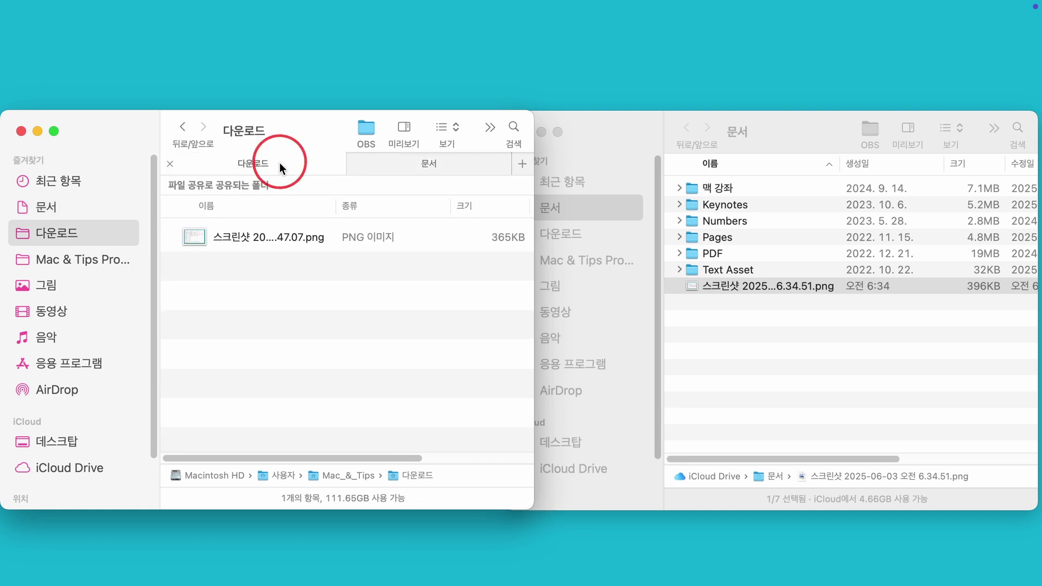
{"action": "left_click", "coordinate": [230, 237]}
{"action": "left_click_drag", "start_coordinate": [229, 237], "coordinate": [340, 332]}
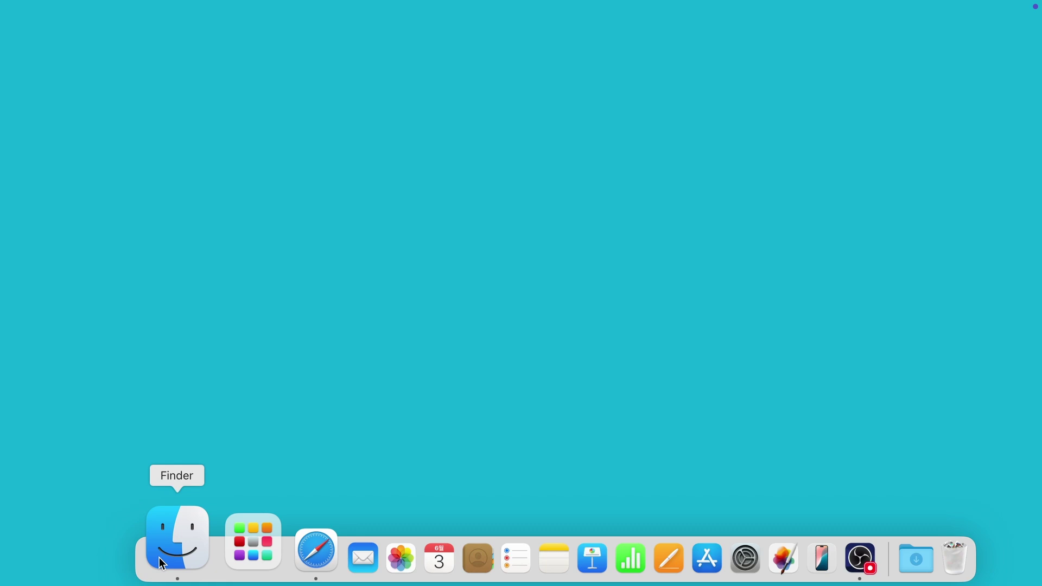
Open a Finder window and show the Downloads folder in icon view.
{"action": "left_click", "coordinate": [173, 535]}
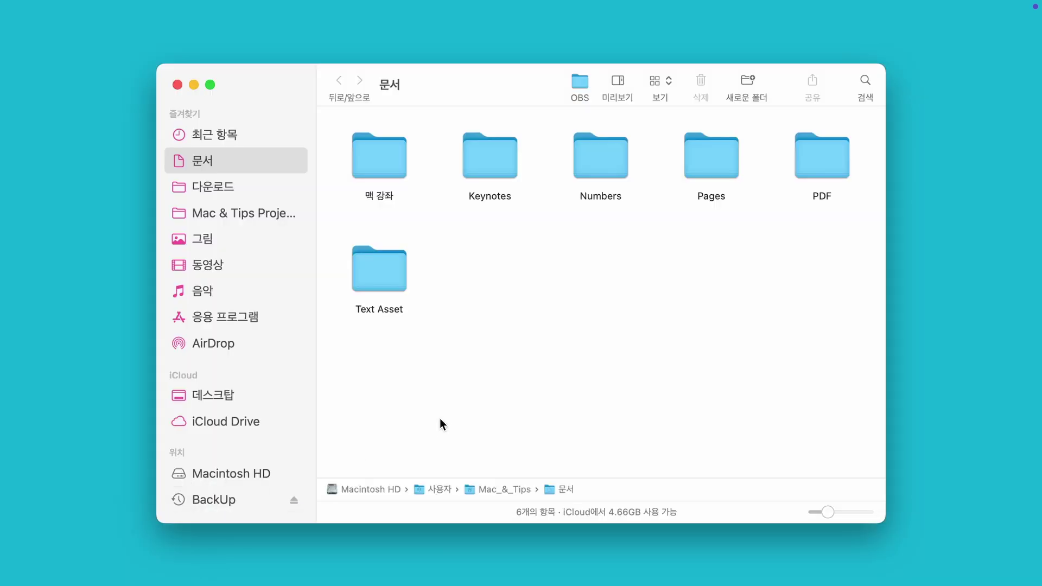
{"action": "left_click", "coordinate": [209, 191]}
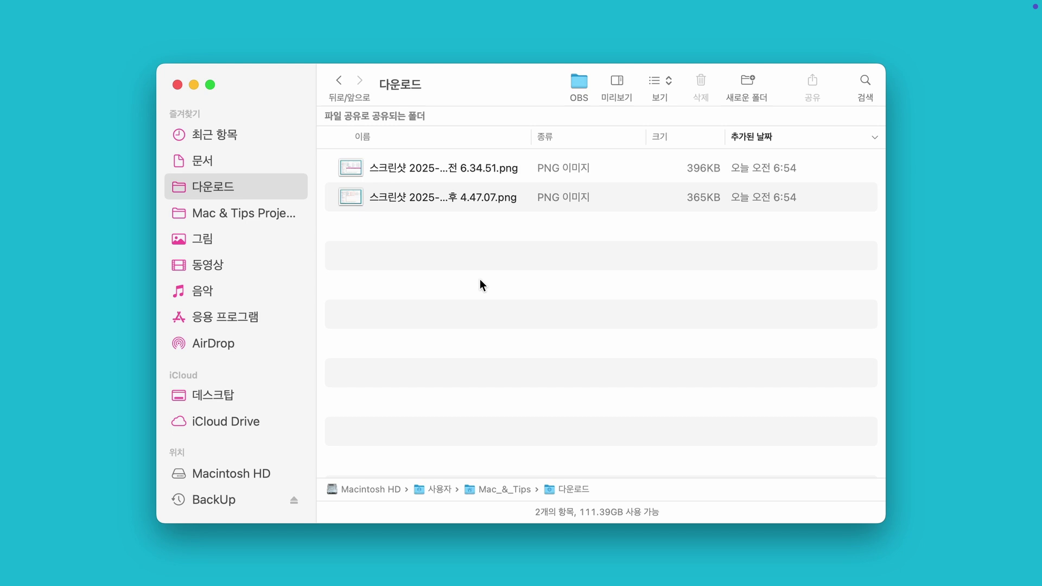
{"action": "key", "text": "super+1"}
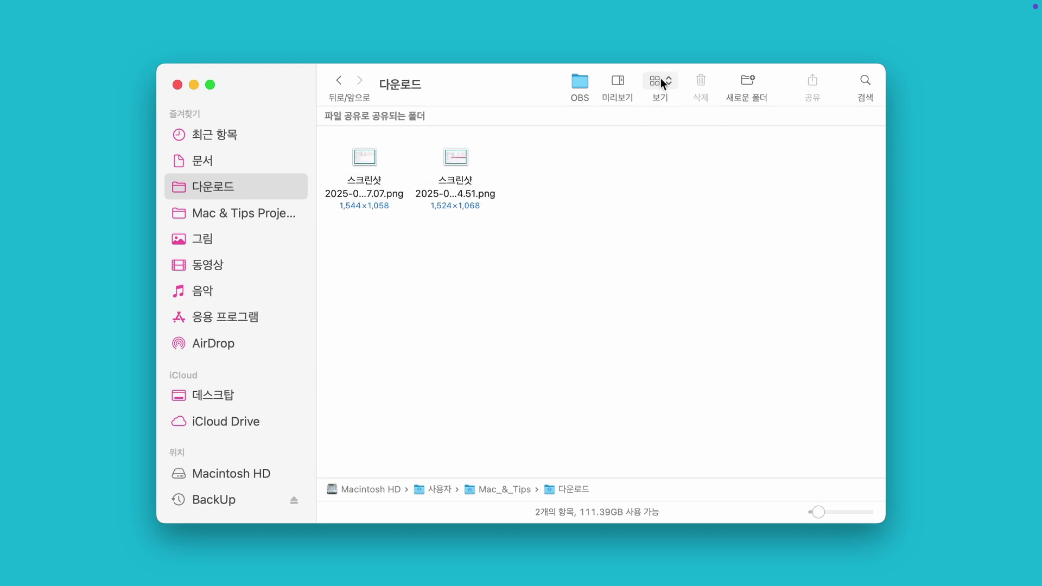
Create a new folder named "My folder" in Downloads.
{"action": "left_click", "coordinate": [751, 84]}
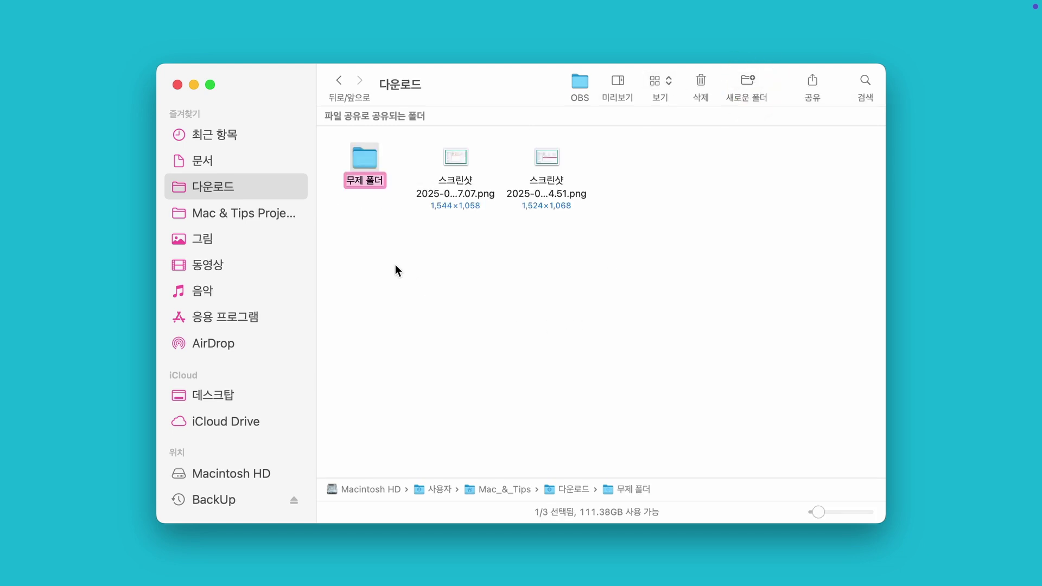
{"action": "type", "text": "My folder"}
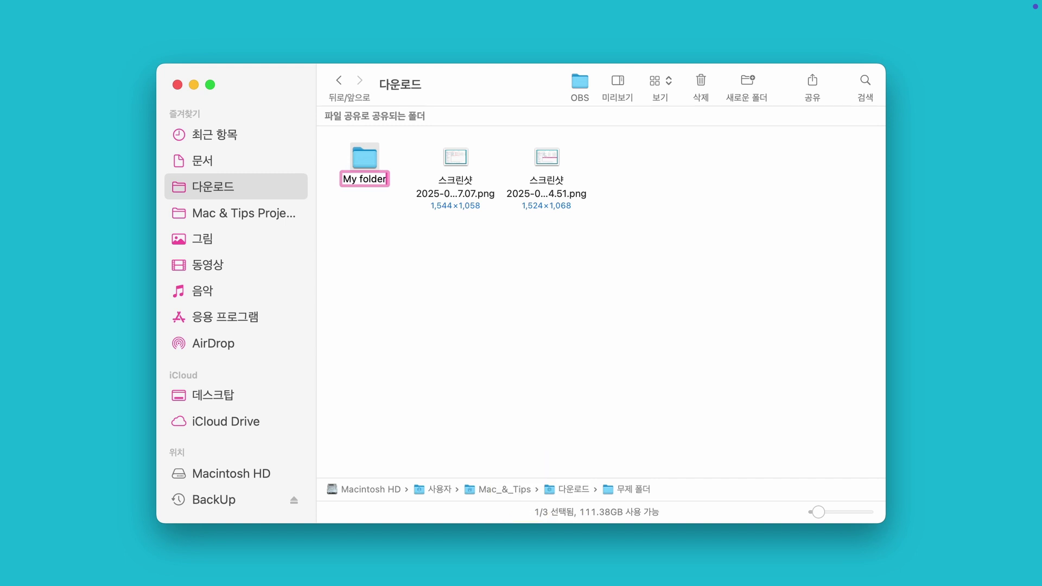
{"action": "key", "text": "Return"}
Open the info of My folder and set the owner's permission to write only, drop box (쓰기 전용(떨굼 상자)).
{"action": "right_click", "coordinate": [374, 159]}
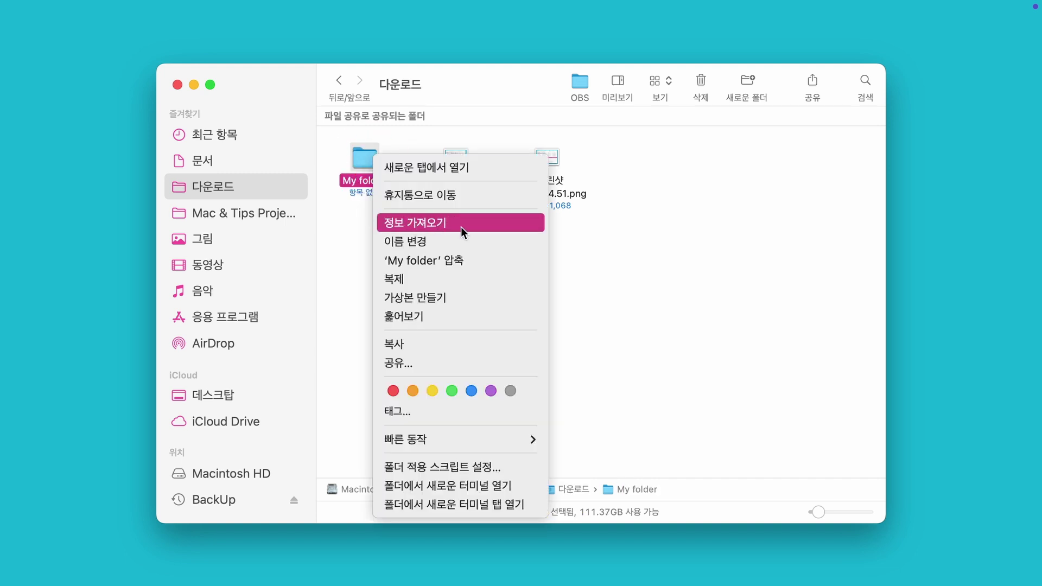
{"action": "left_click", "coordinate": [345, 243]}
{"action": "key", "text": "super+i"}
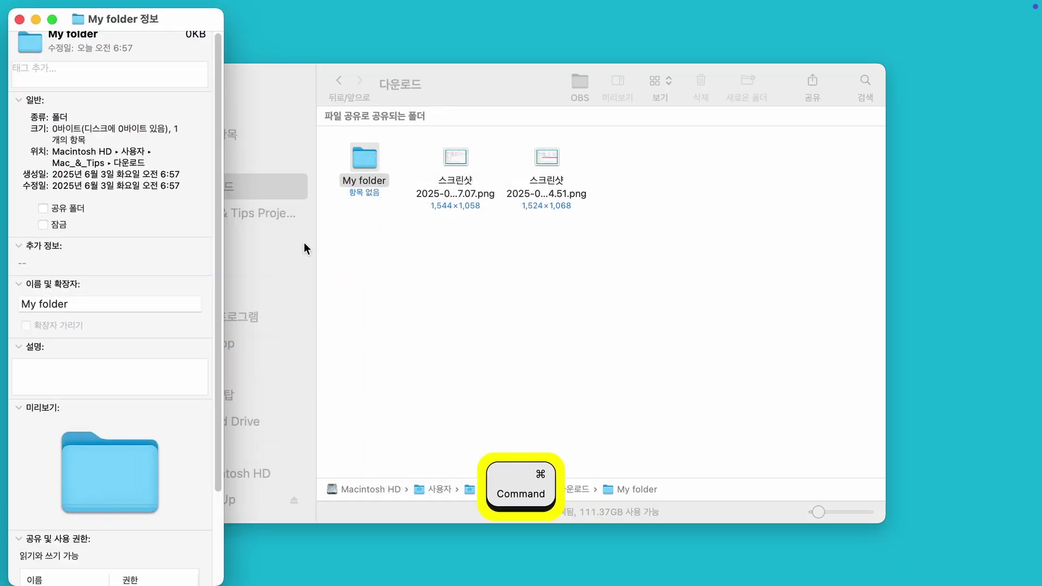
{"action": "scroll", "coordinate": [178, 262], "scroll_direction": "down", "scroll_amount": 5}
{"action": "left_click", "coordinate": [178, 261]}
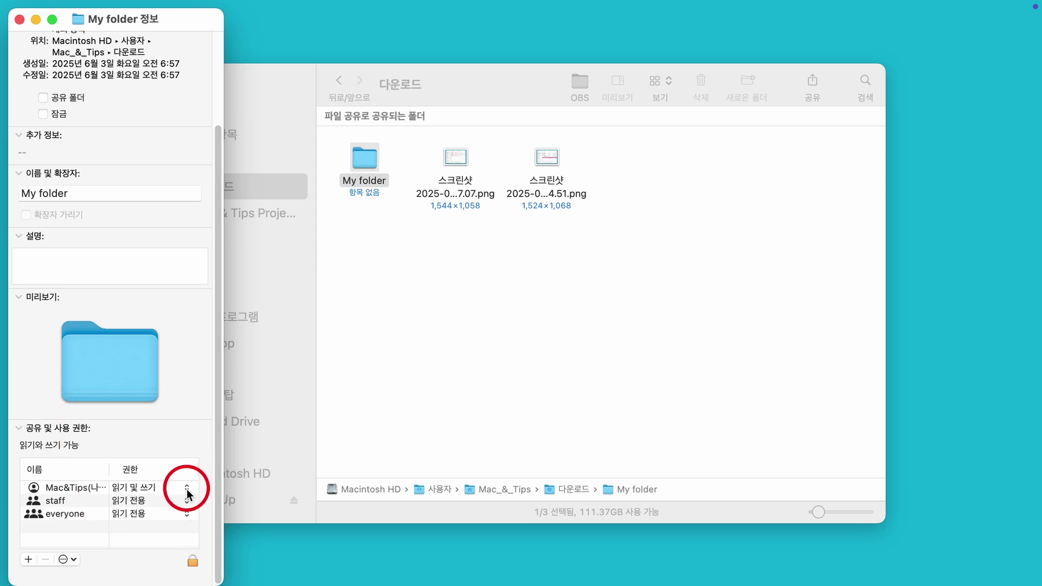
{"action": "left_click", "coordinate": [187, 488]}
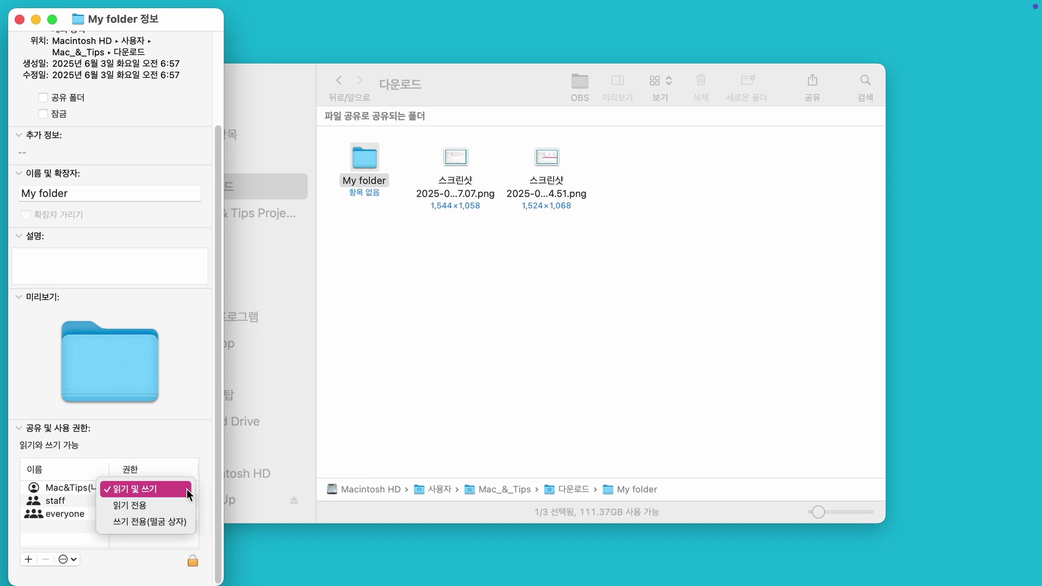
{"action": "left_click", "coordinate": [177, 525]}
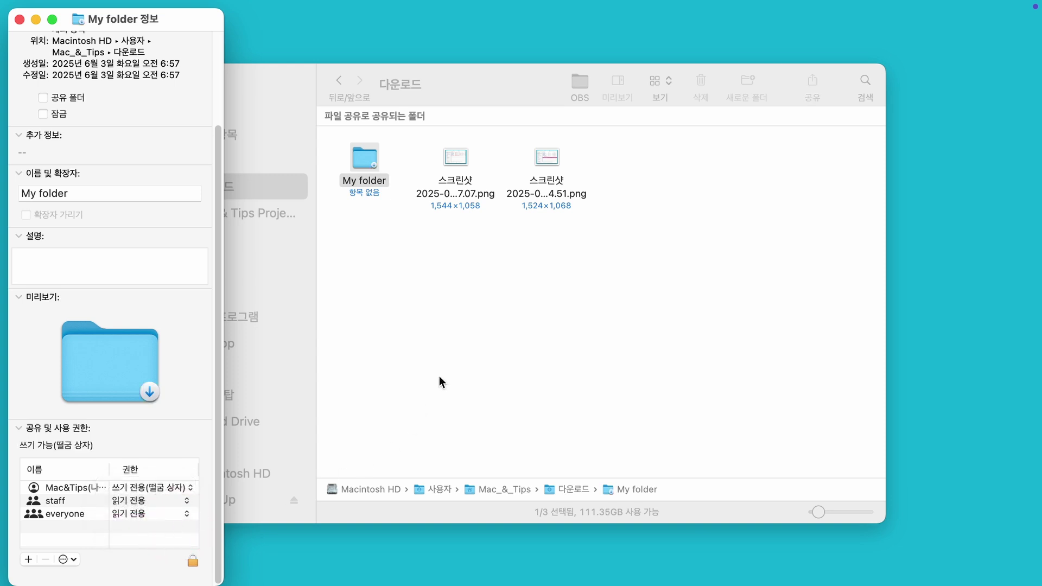
Enlarge the Downloads icons and put the 2025-05-26 4.47.07 screenshot into My folder, agreeing to continue.
{"action": "left_click", "coordinate": [439, 350]}
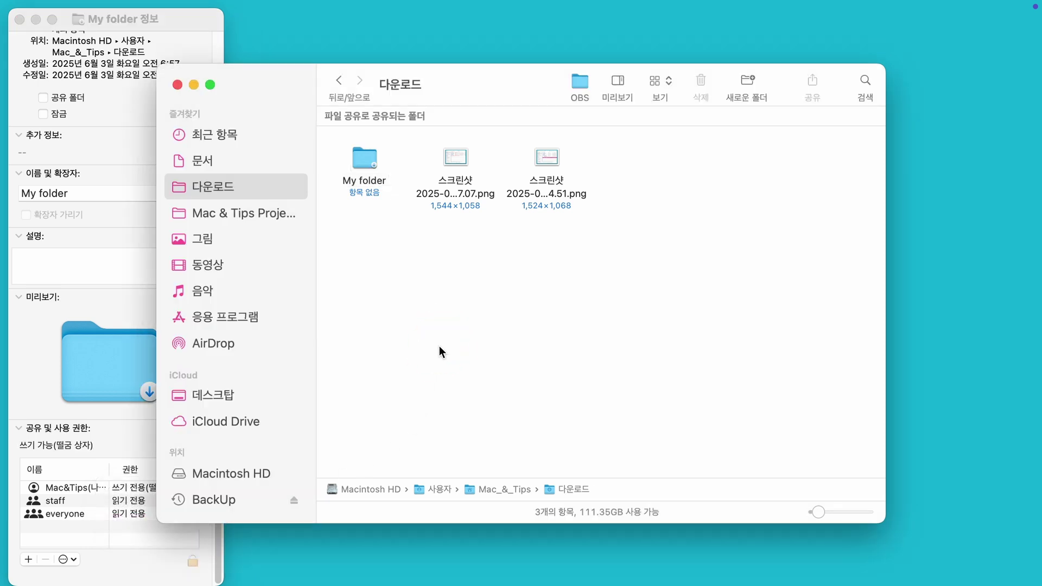
{"action": "key", "text": "super+equal"}
{"action": "key", "text": "super+equal"}
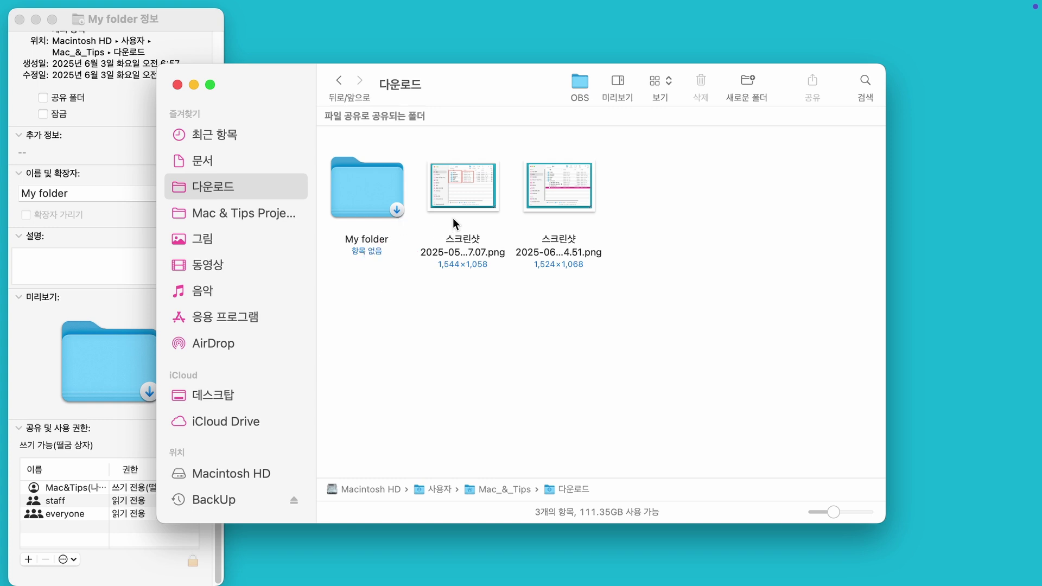
{"action": "left_click_drag", "start_coordinate": [461, 206], "coordinate": [374, 194]}
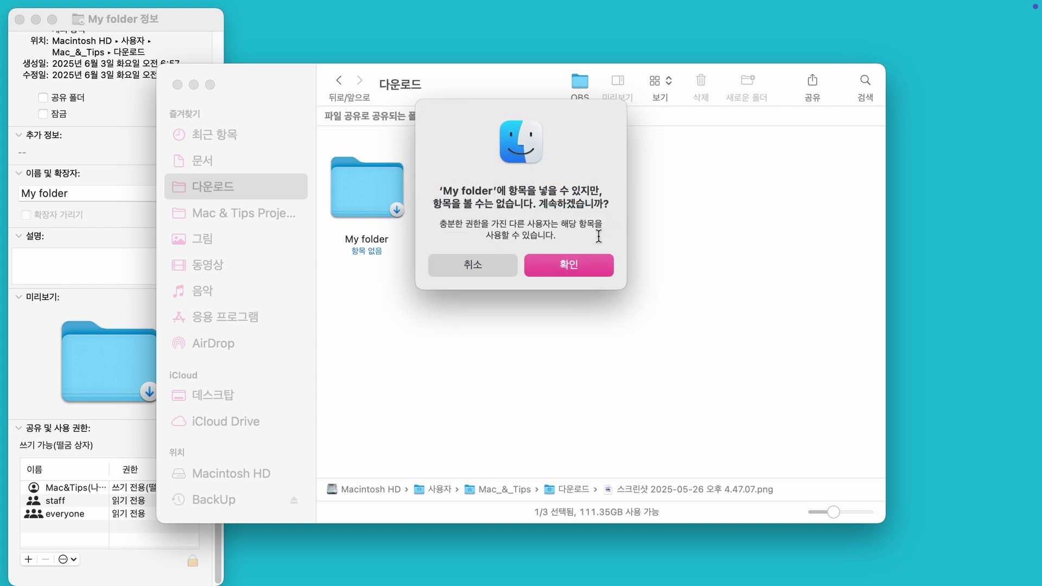
{"action": "left_click", "coordinate": [588, 266]}
{"action": "left_click", "coordinate": [444, 310]}
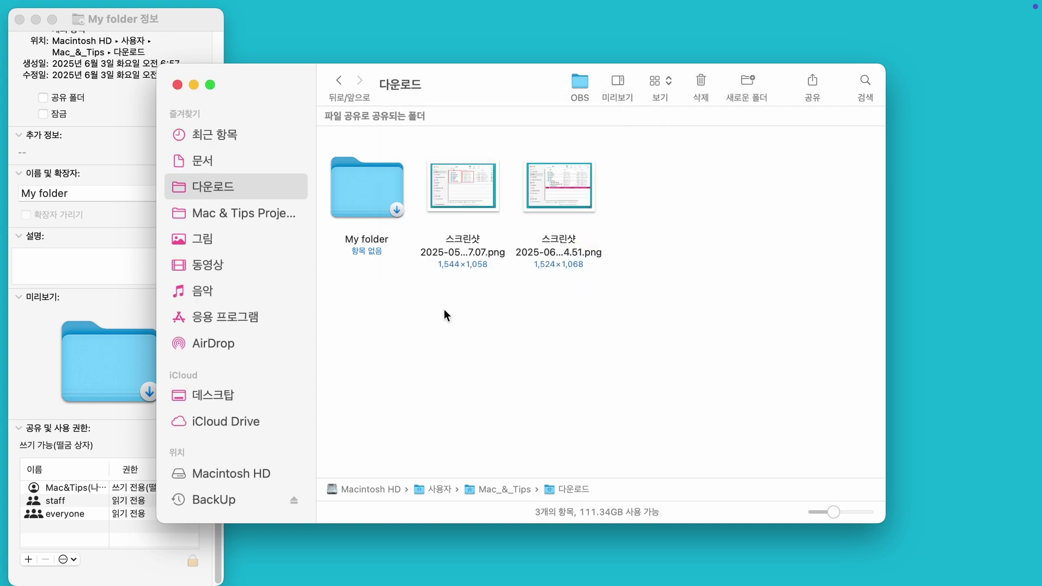
Try to open My folder, then dismiss the alert and close the folder's info window.
{"action": "left_click", "coordinate": [356, 194]}
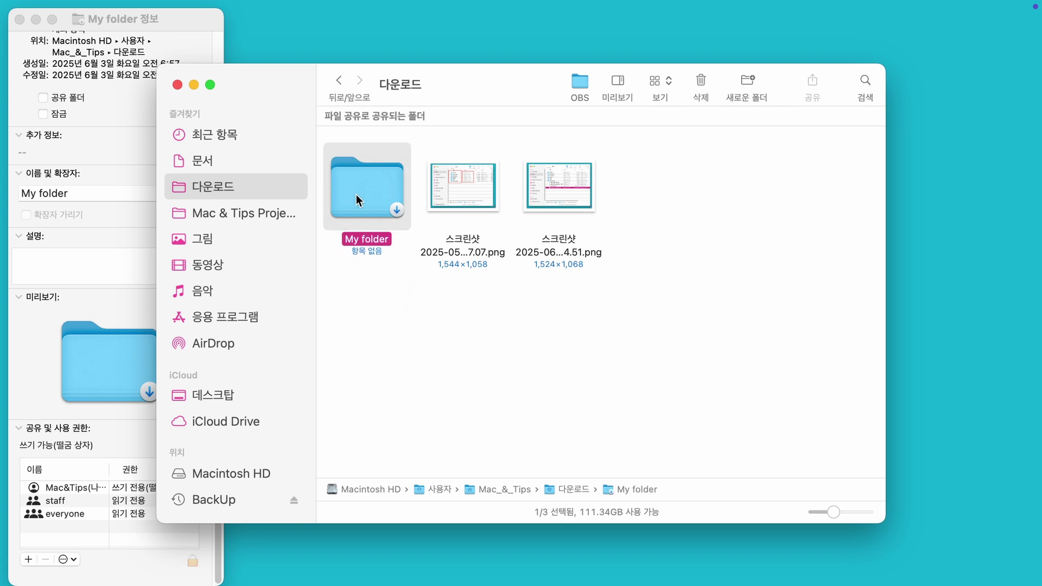
{"action": "double_click", "coordinate": [356, 194]}
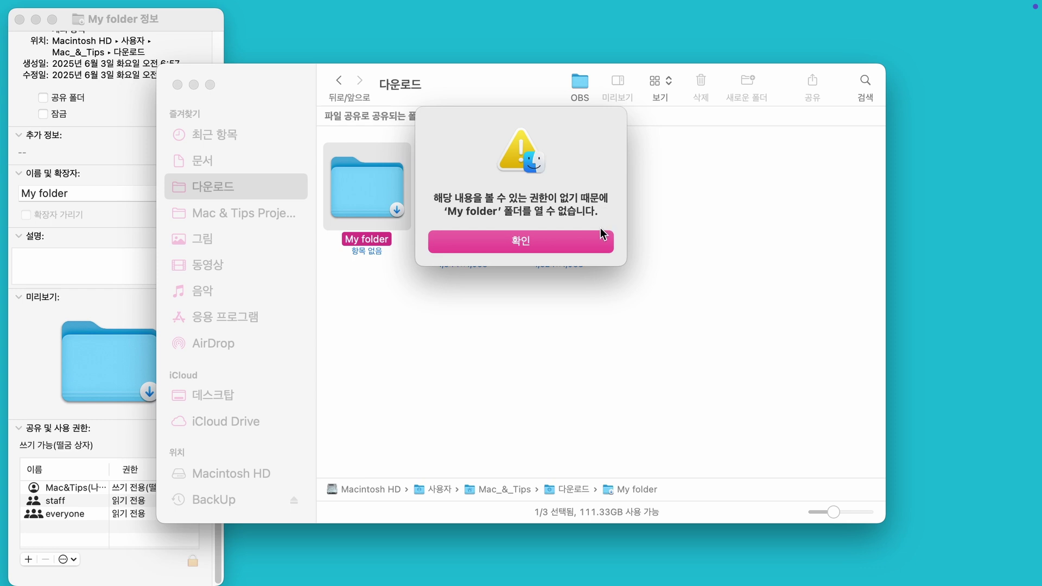
{"action": "left_click", "coordinate": [592, 242]}
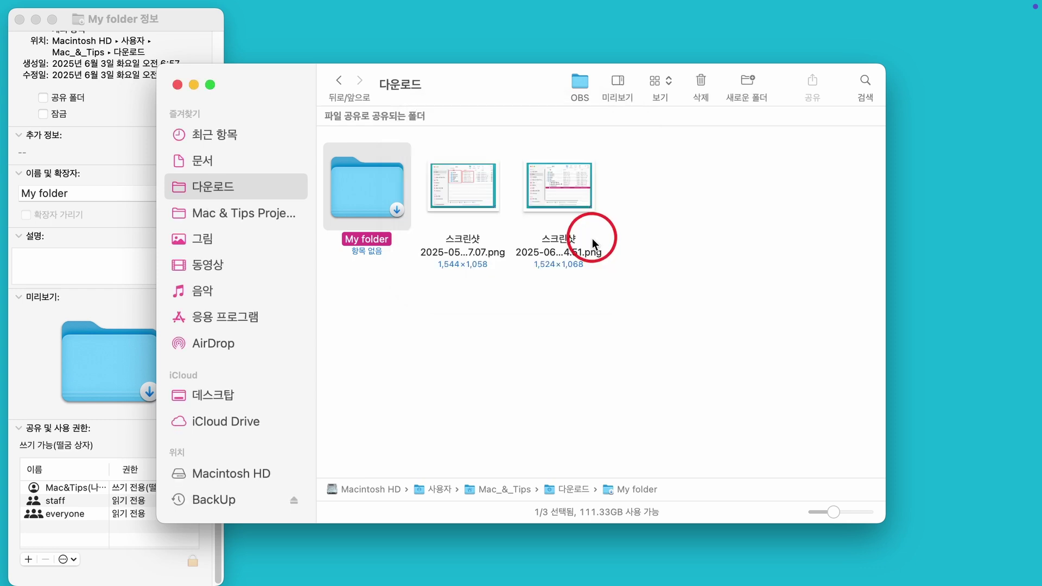
{"action": "left_click", "coordinate": [20, 19]}
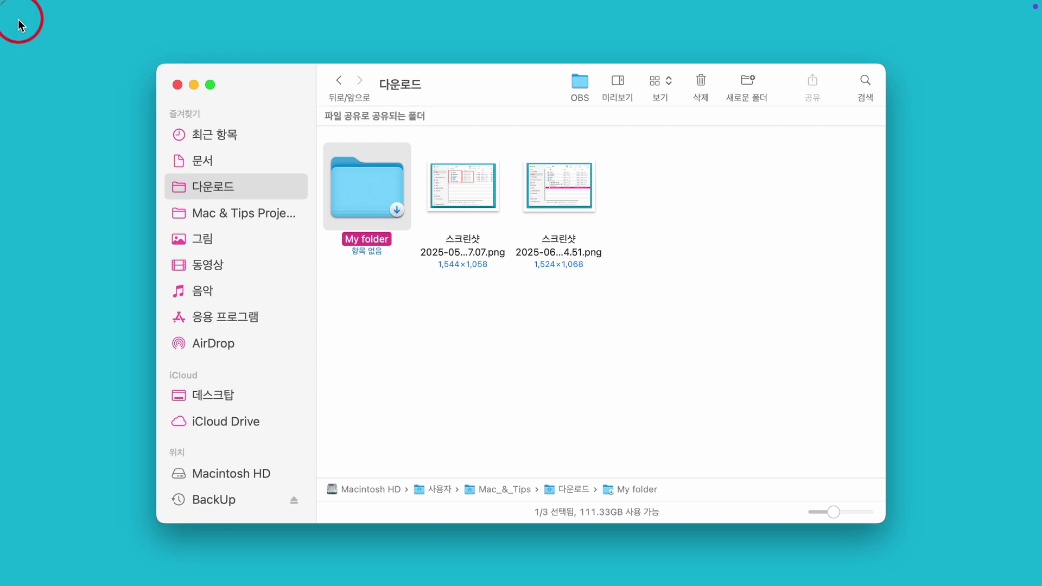
Set the owner's permission for My folder to read and write (읽기 및 쓰기), close its info and open the folder.
{"action": "right_click", "coordinate": [394, 195]}
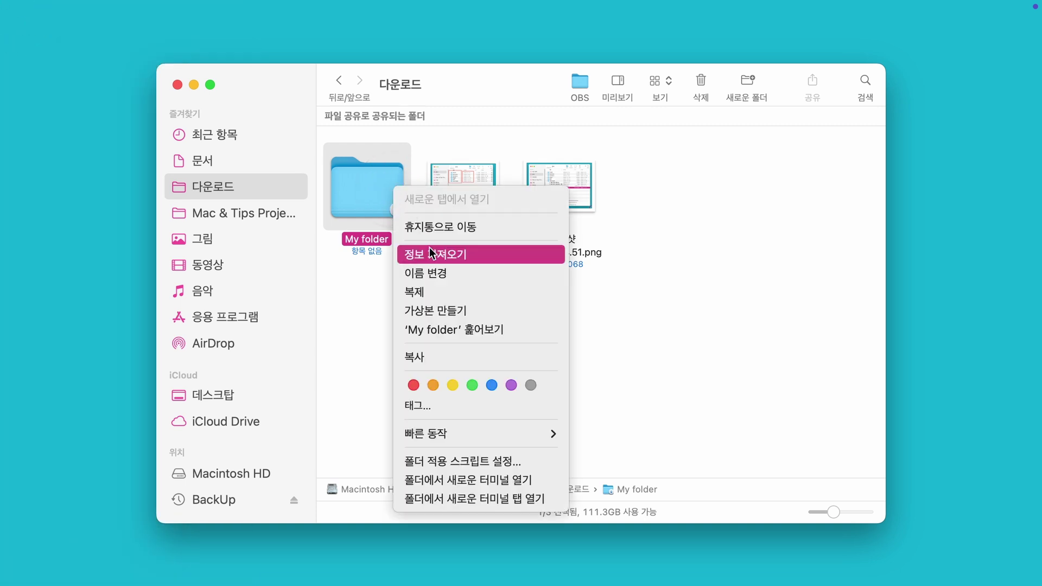
{"action": "left_click", "coordinate": [494, 261]}
{"action": "scroll", "coordinate": [185, 337], "scroll_direction": "down", "scroll_amount": 4}
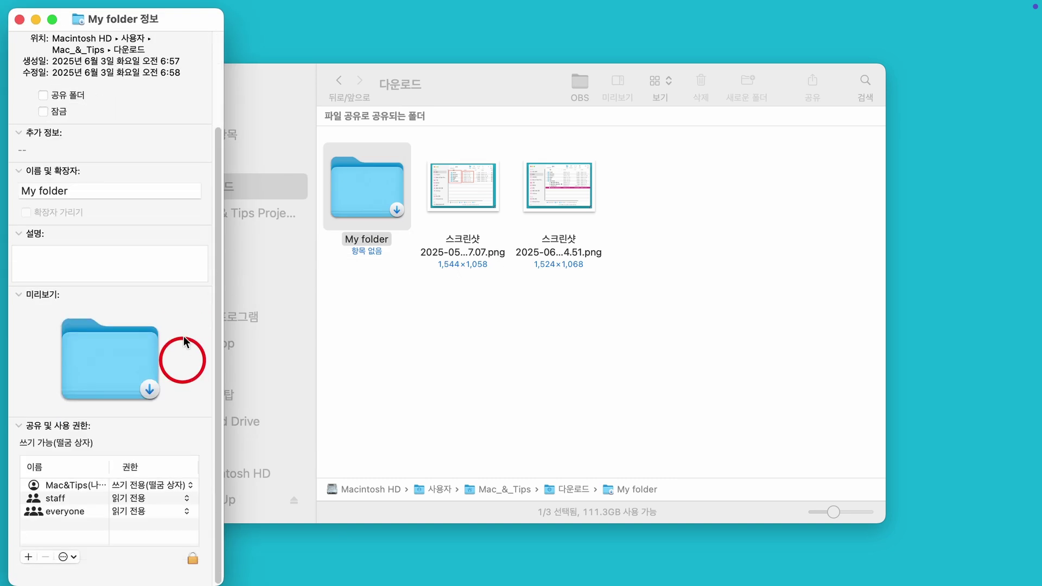
{"action": "left_click", "coordinate": [184, 493]}
{"action": "left_click", "coordinate": [178, 457]}
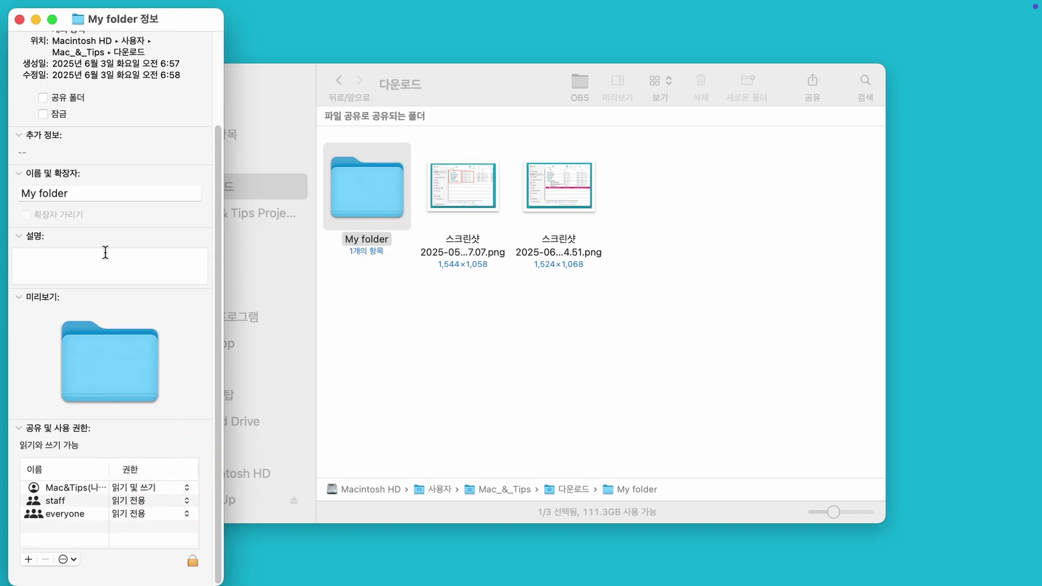
{"action": "key", "text": "super+w"}
{"action": "double_click", "coordinate": [369, 209]}
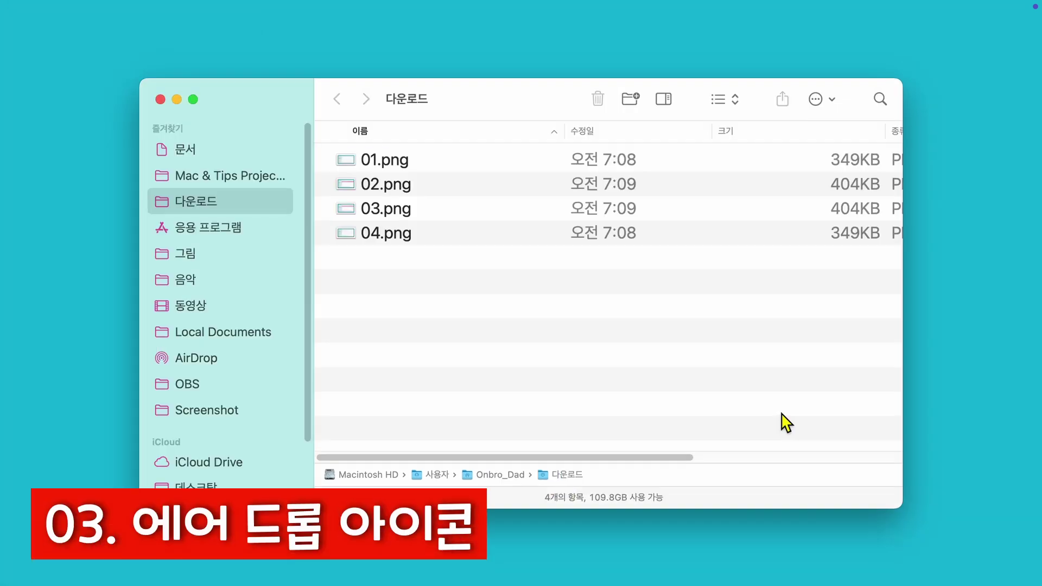
Customize the Finder toolbar by adding the Get Info (정보 가져오기) item, and replace the toolbar with the default set.
{"action": "right_click", "coordinate": [540, 107]}
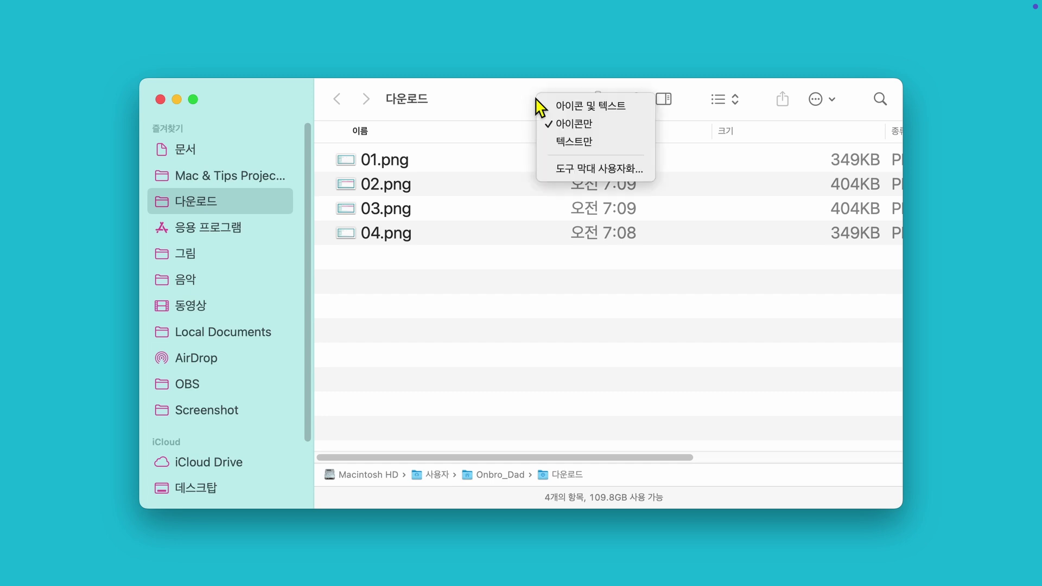
{"action": "left_click", "coordinate": [641, 171]}
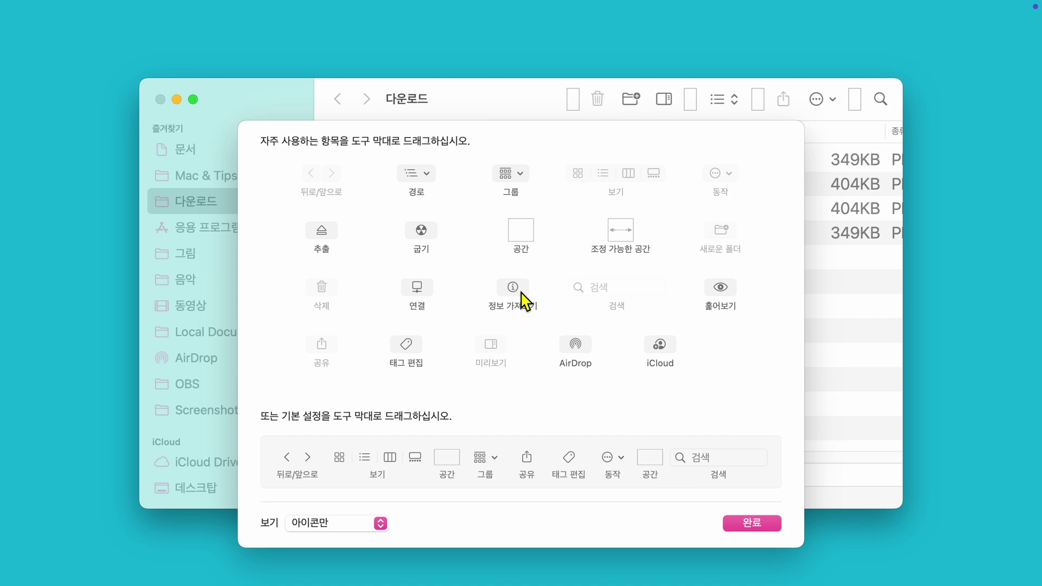
{"action": "left_click_drag", "start_coordinate": [522, 294], "coordinate": [504, 114]}
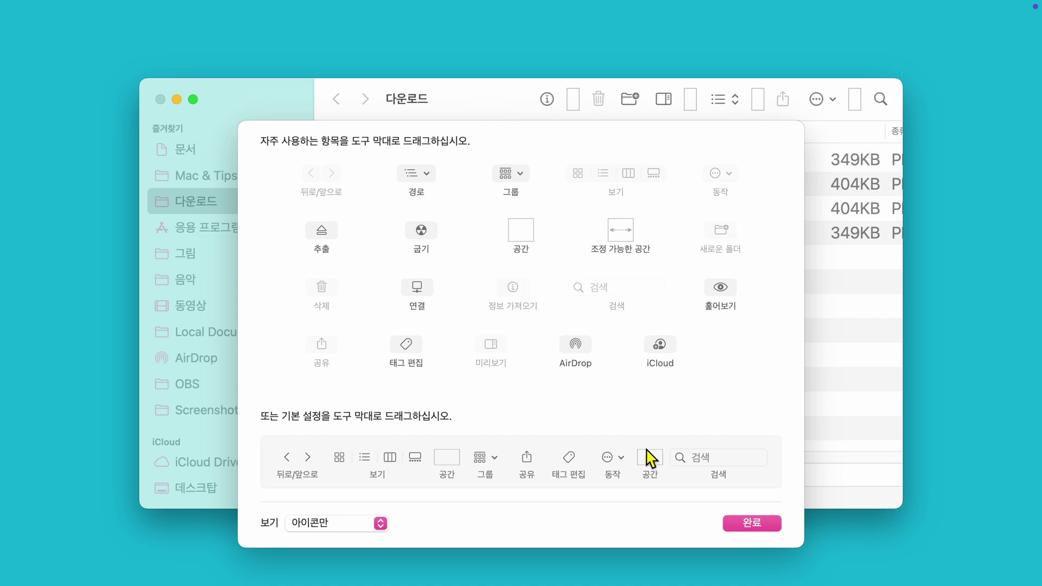
{"action": "left_click_drag", "start_coordinate": [526, 477], "coordinate": [596, 121]}
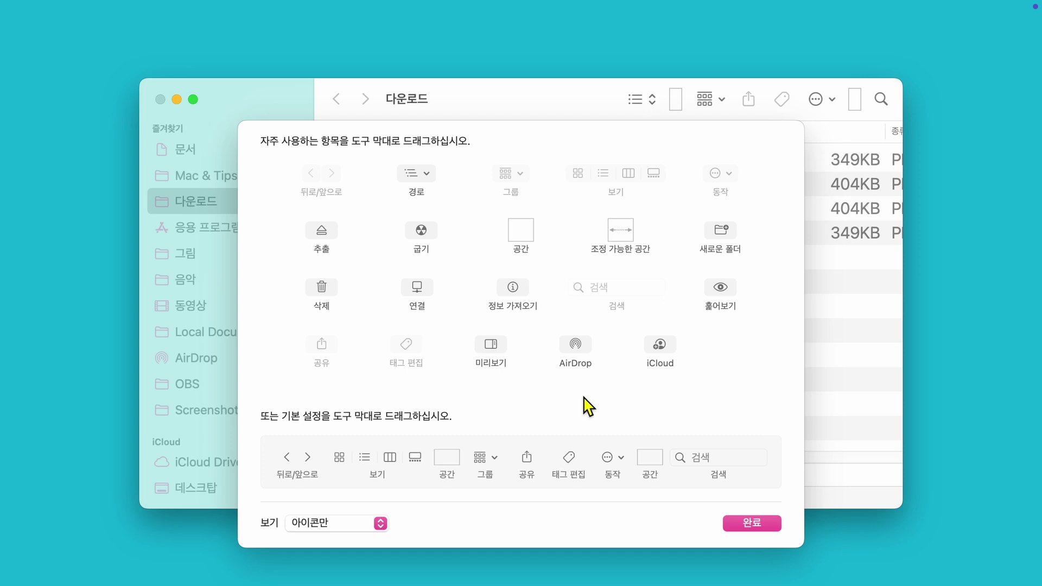
Add the AirDrop item to the toolbar, and use it to send 01.png through 04.png from Downloads to the nearby iPhone.
{"action": "left_click_drag", "start_coordinate": [587, 356], "coordinate": [601, 109]}
{"action": "left_click", "coordinate": [752, 523]}
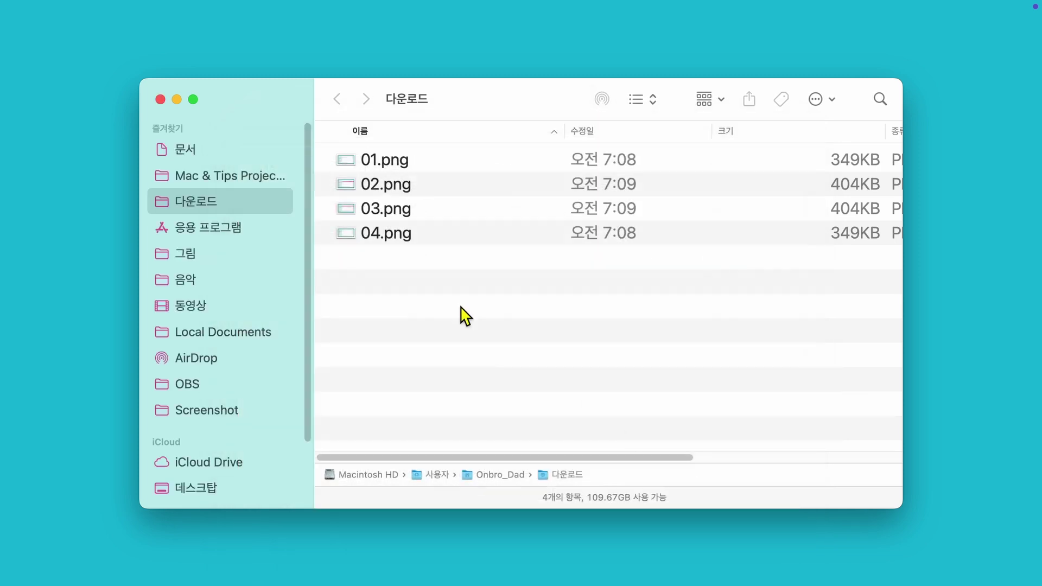
{"action": "left_click", "coordinate": [419, 164]}
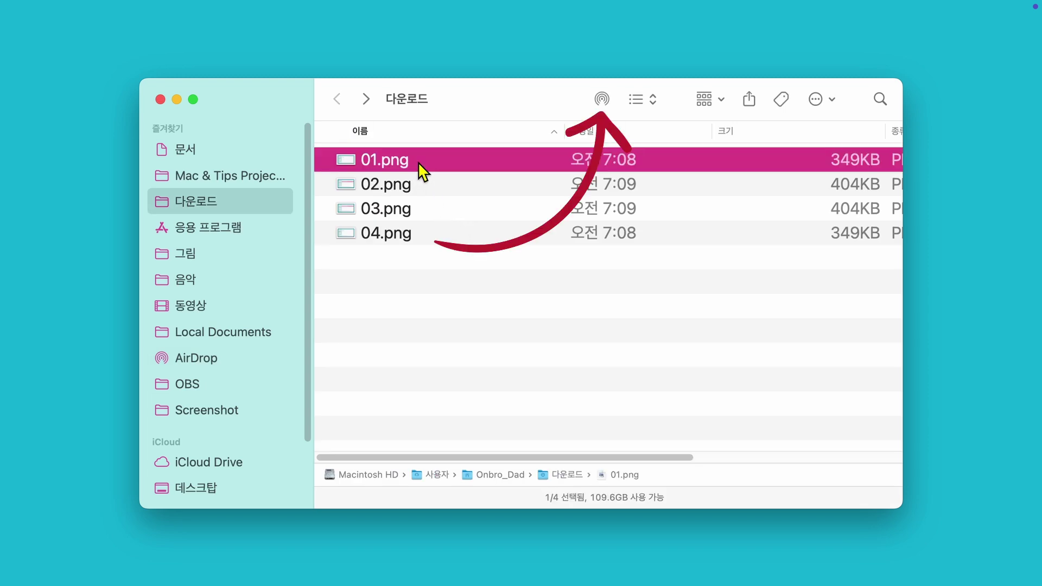
{"action": "left_click", "coordinate": [432, 235], "text": "shift"}
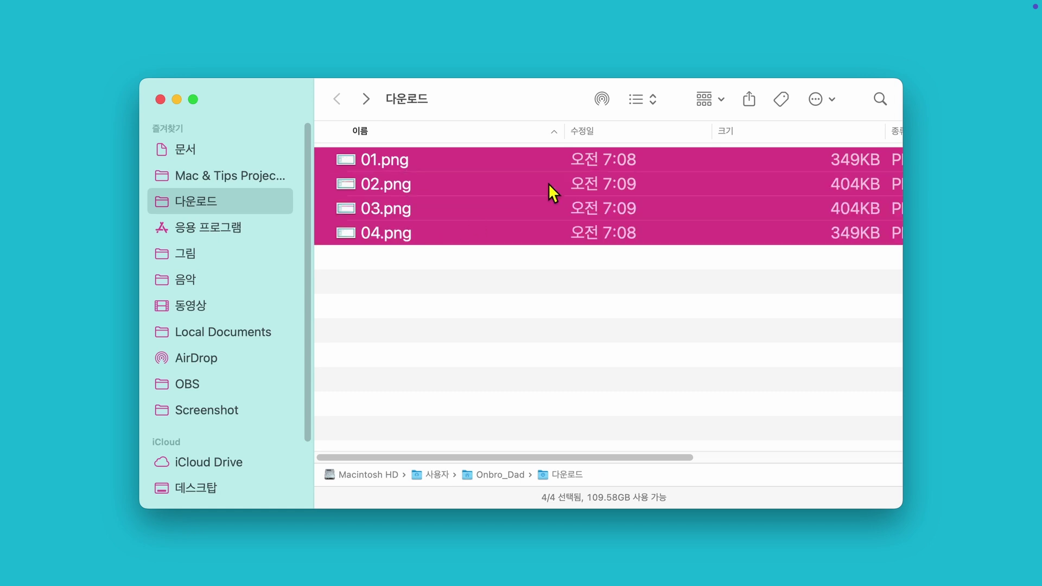
{"action": "left_click", "coordinate": [606, 106]}
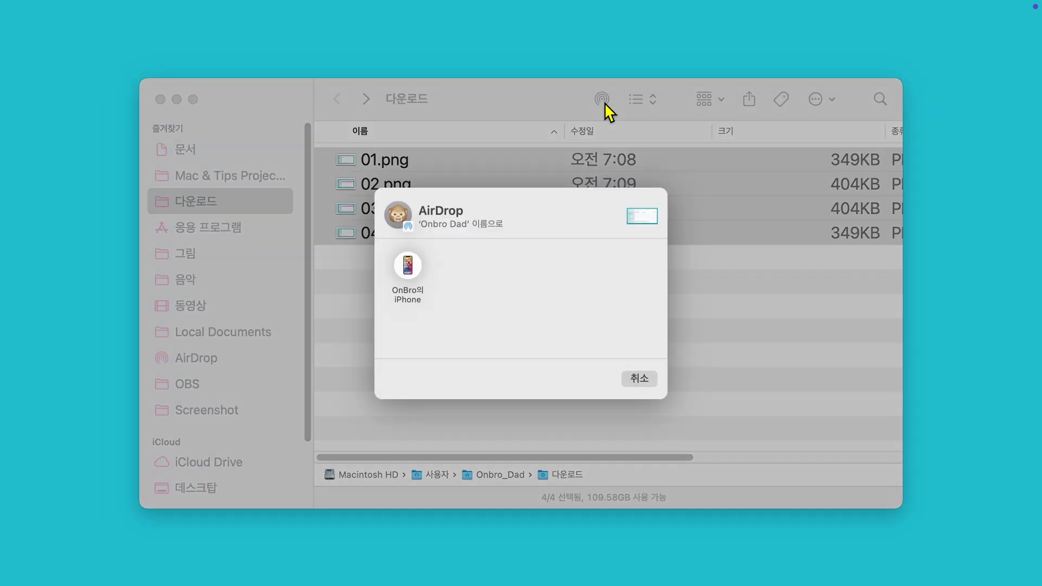
{"action": "left_click", "coordinate": [408, 269]}
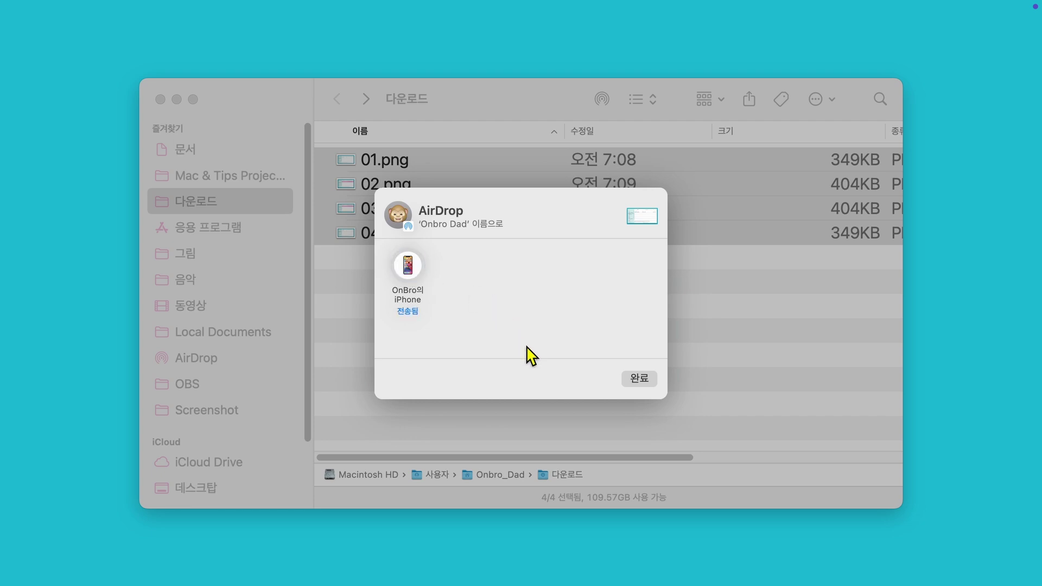
{"action": "left_click", "coordinate": [640, 378]}
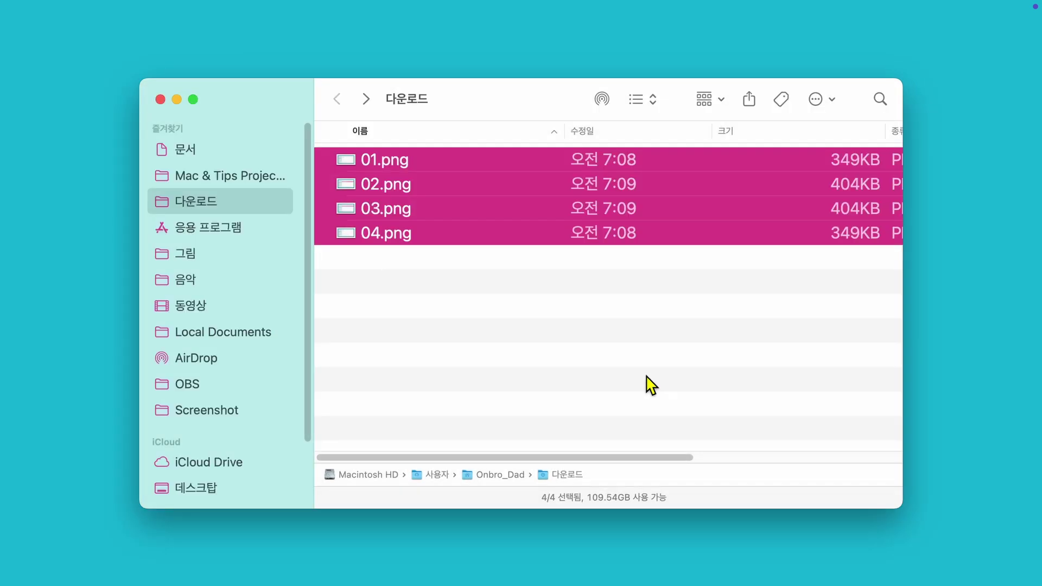
{"action": "left_click", "coordinate": [650, 384]}
{"action": "key", "text": "super+w"}
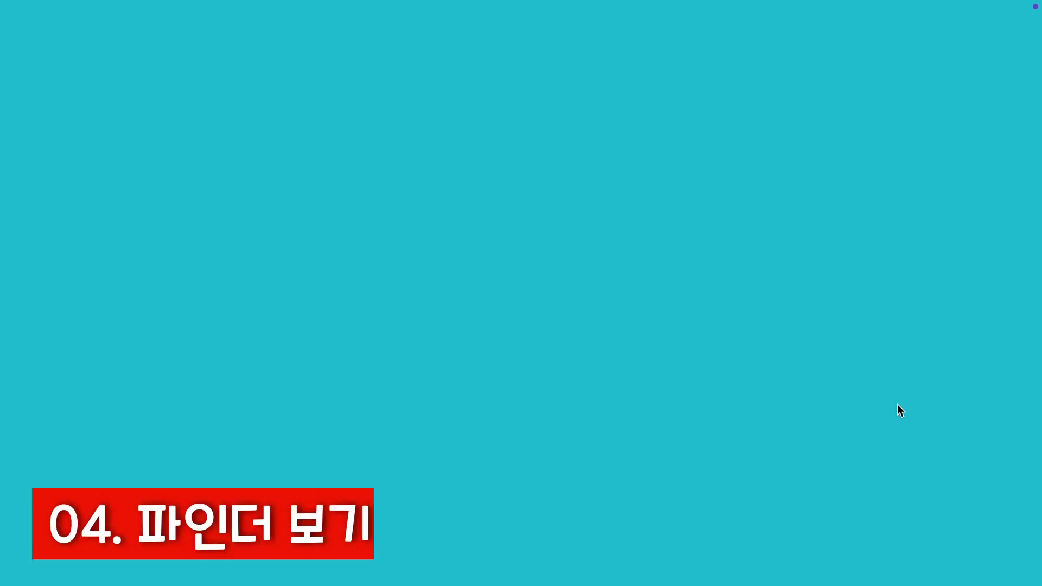
Open a Finder window on Downloads (다운로드) and switch its list icons to large, back to small, and to large again.
{"action": "mouse_move", "coordinate": [145, 582]}
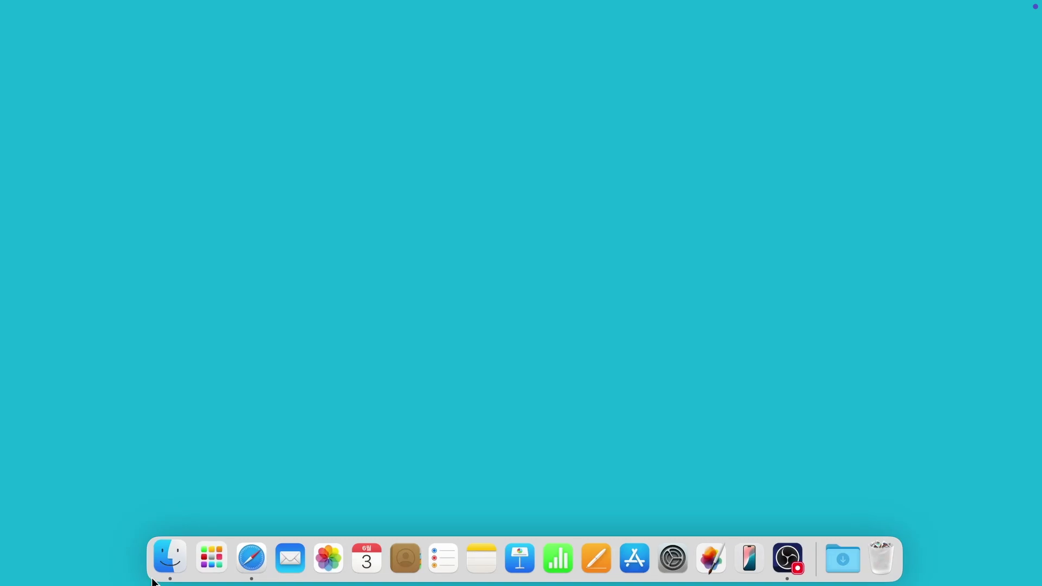
{"action": "left_click", "coordinate": [165, 560]}
{"action": "left_click", "coordinate": [255, 193]}
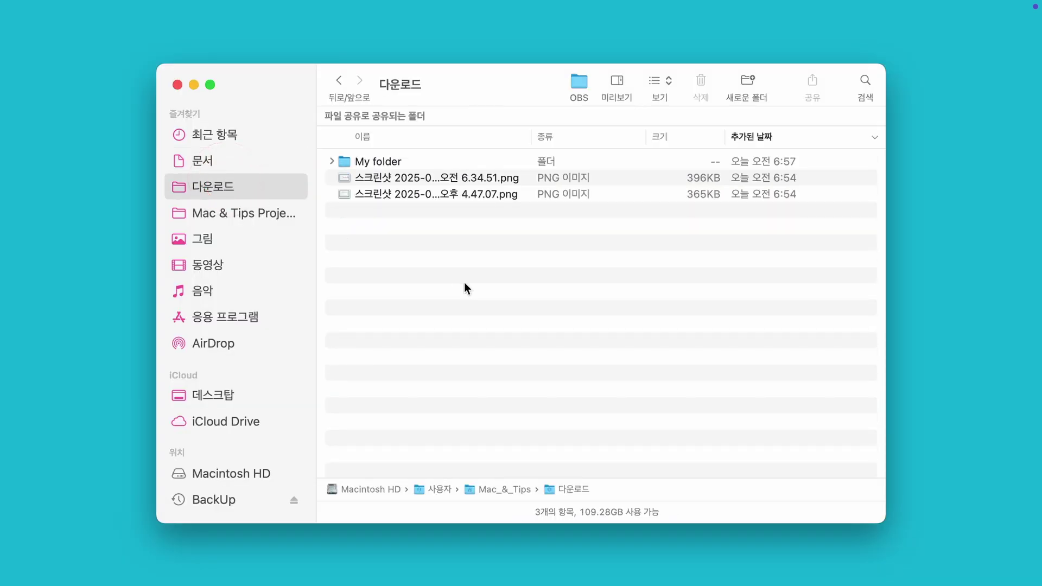
{"action": "key", "text": "super+equal"}
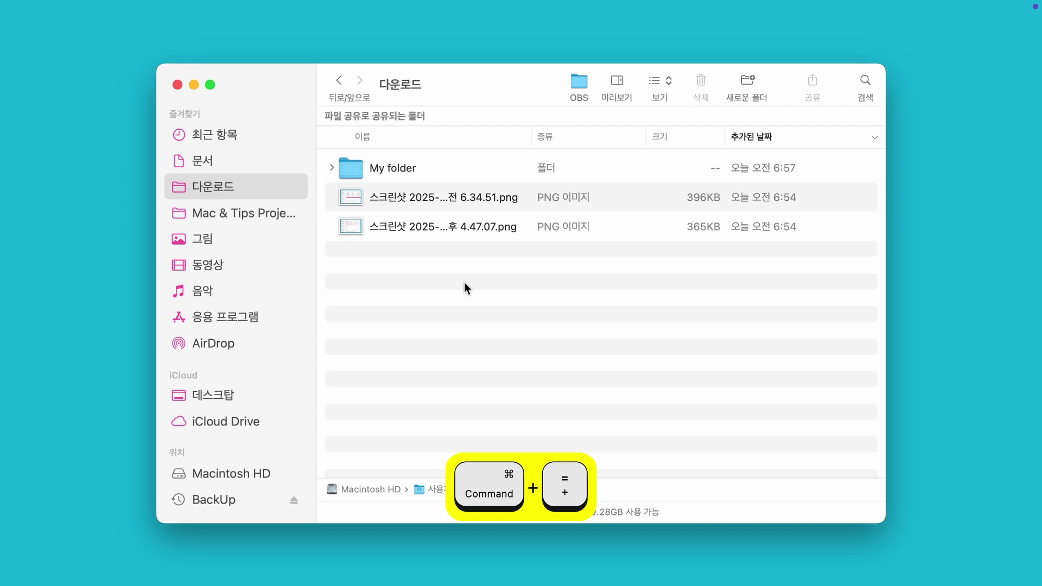
{"action": "key", "text": "super+minus"}
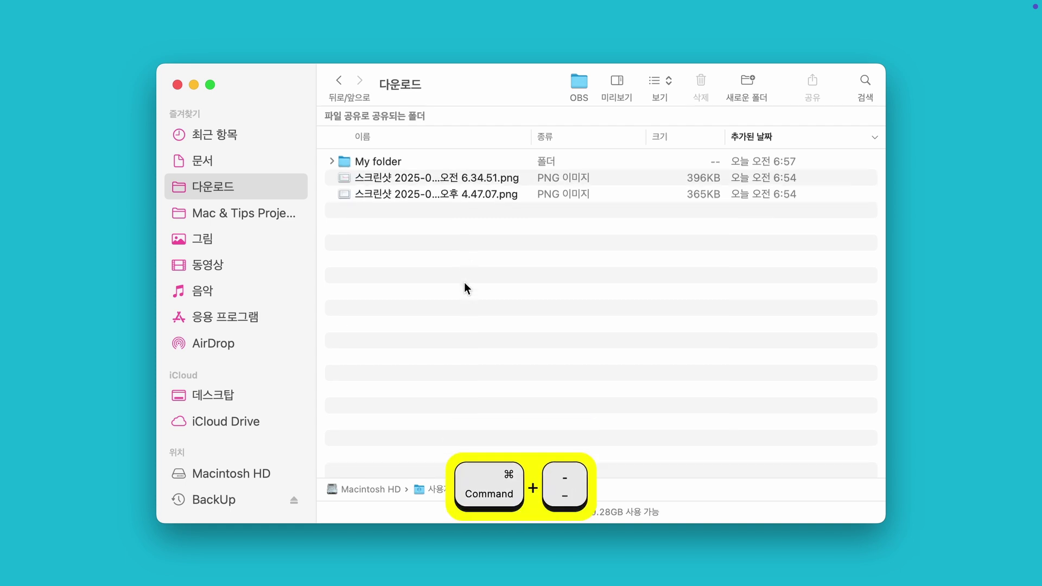
{"action": "key", "text": "super+equal"}
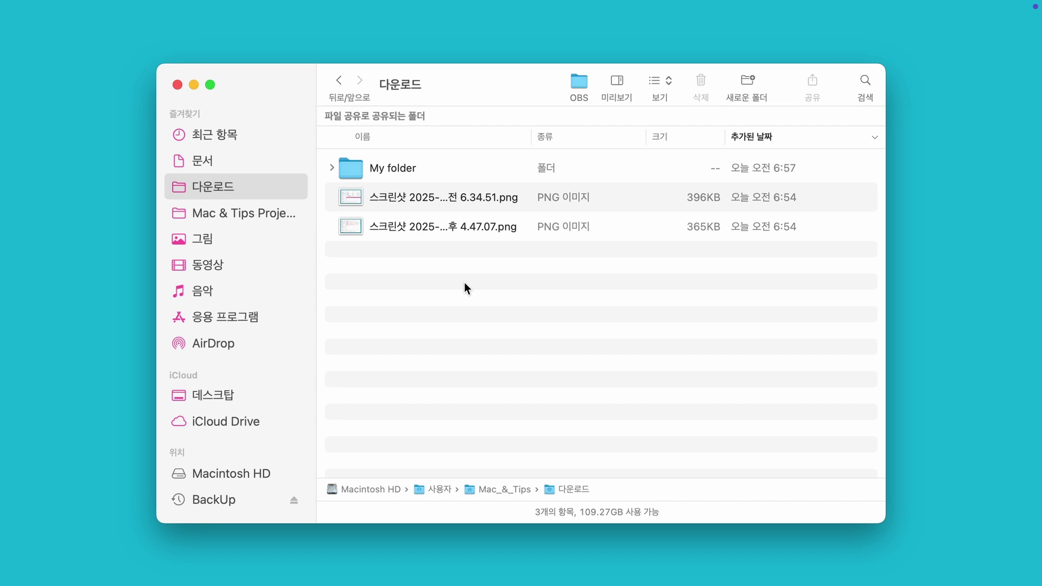
Set the Downloads list to the small icon size (아이콘 크기) in its view options and close the options.
{"action": "right_click", "coordinate": [464, 282]}
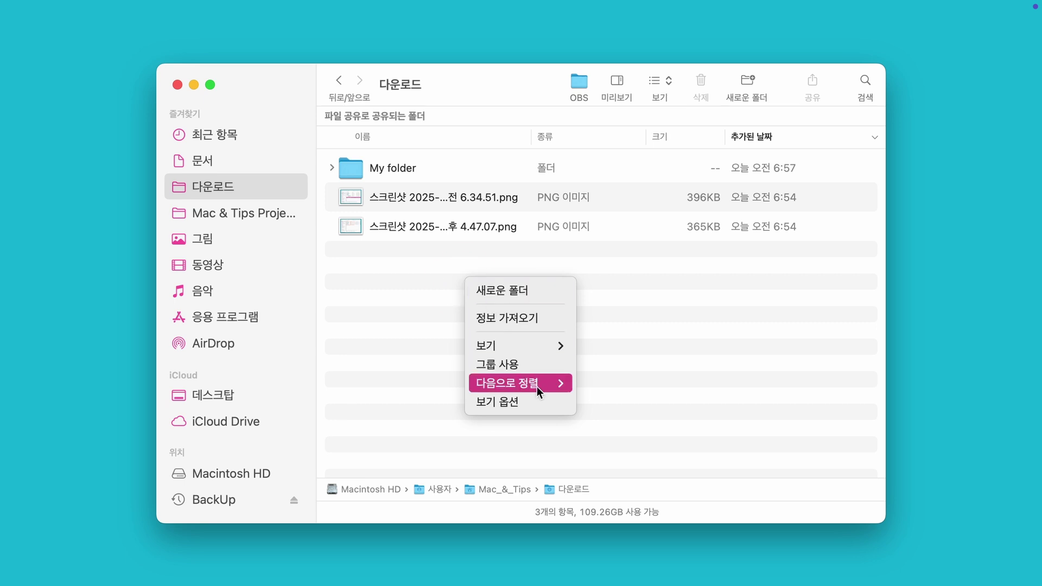
{"action": "left_click", "coordinate": [541, 408]}
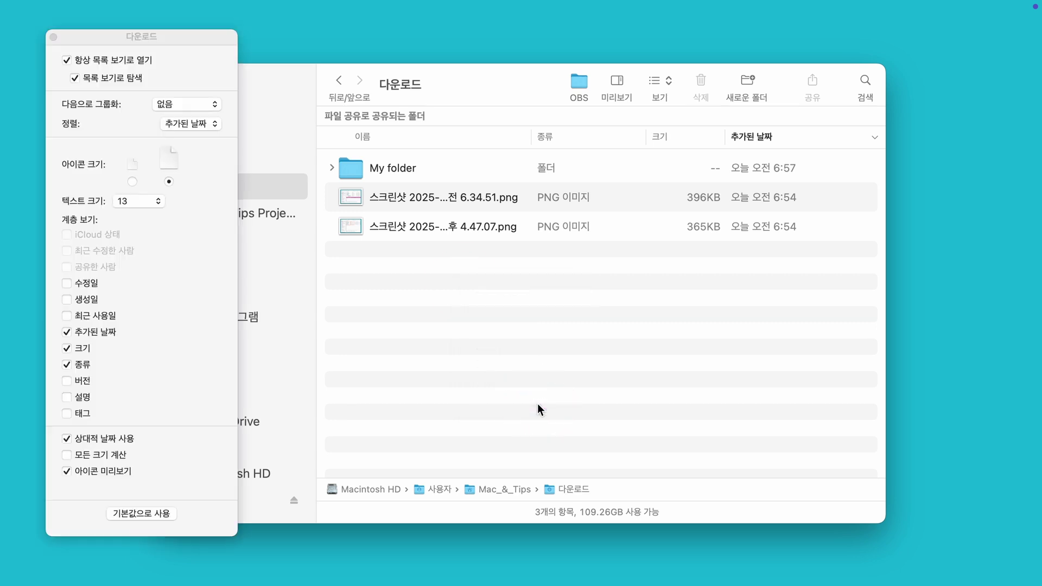
{"action": "left_click", "coordinate": [132, 181]}
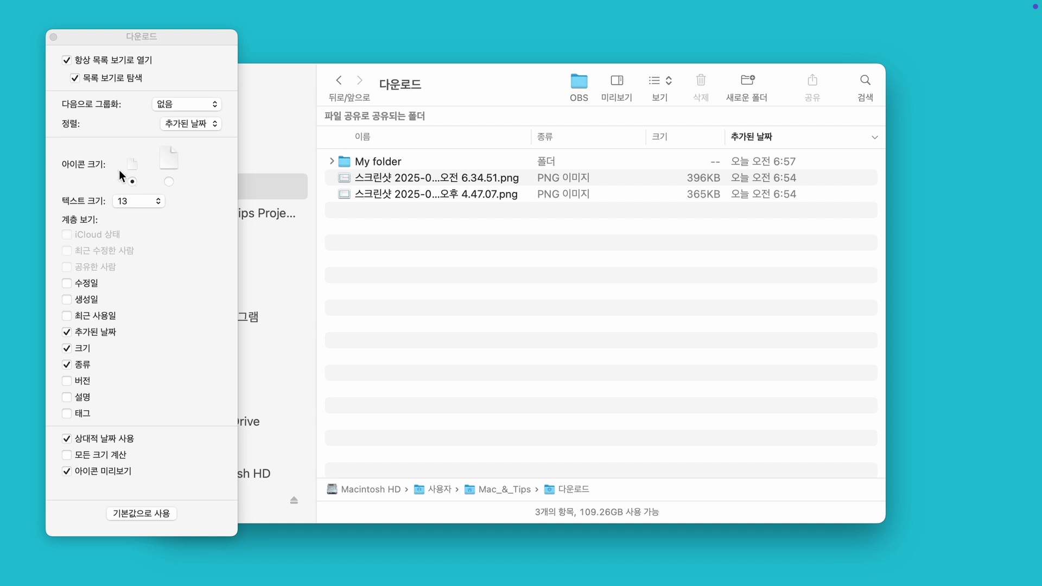
{"action": "left_click", "coordinate": [52, 37]}
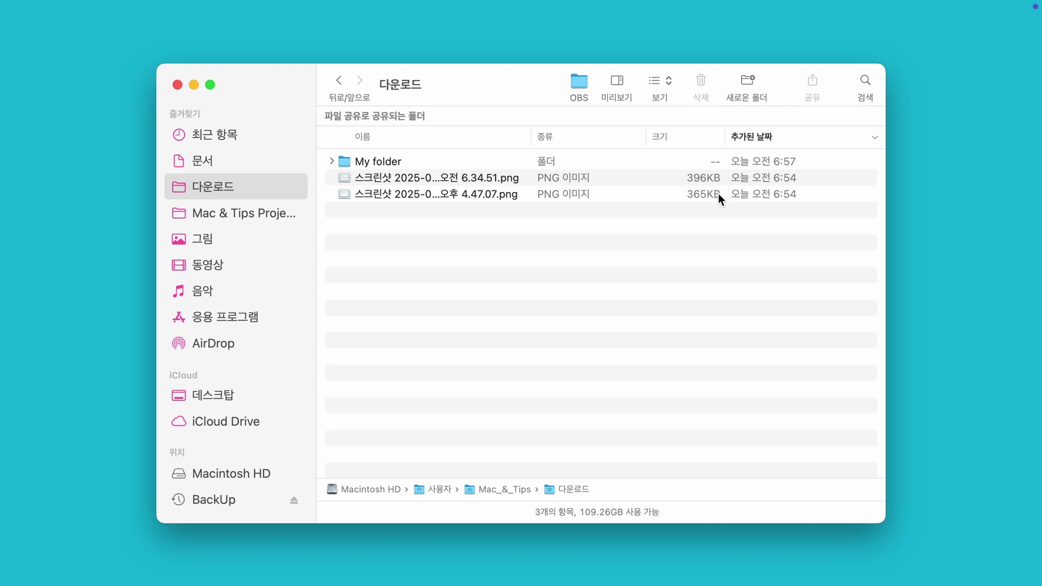
Turn on calculating all sizes (모든 크기 계산) in the Downloads view options and check the size listed for My folder.
{"action": "left_click", "coordinate": [707, 164]}
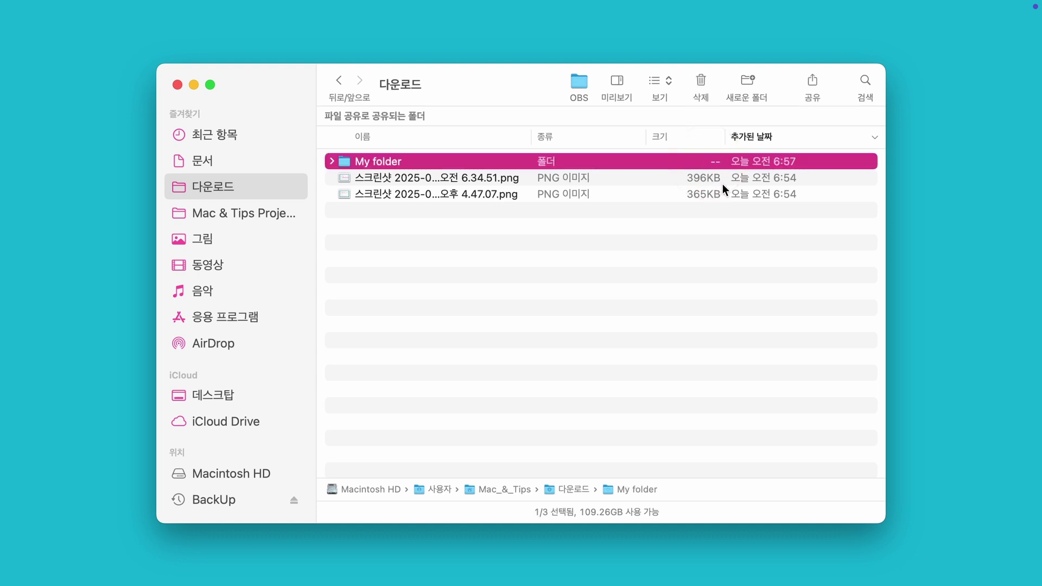
{"action": "left_click", "coordinate": [653, 236]}
{"action": "right_click", "coordinate": [653, 237]}
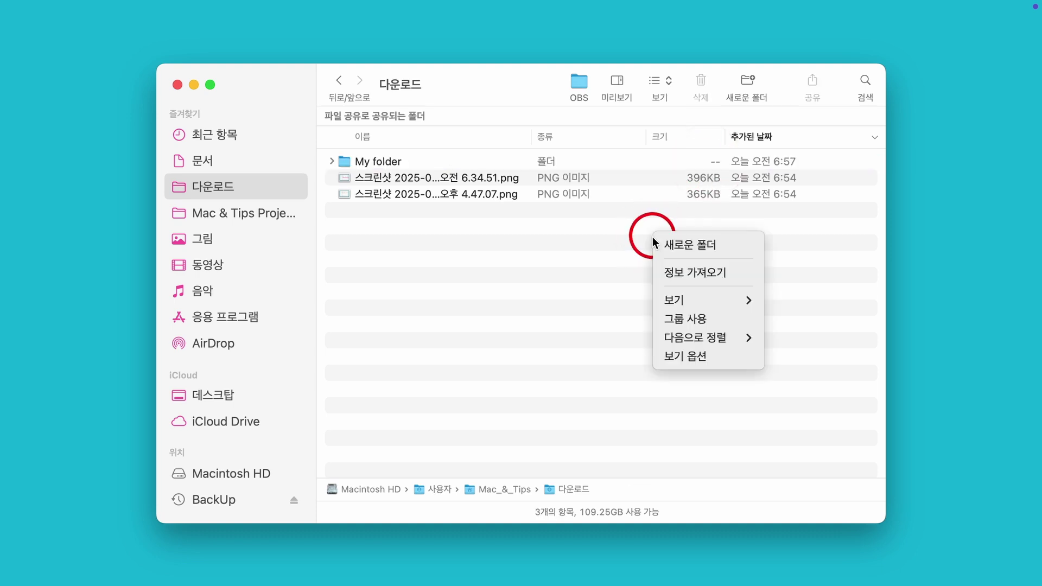
{"action": "left_click", "coordinate": [681, 362]}
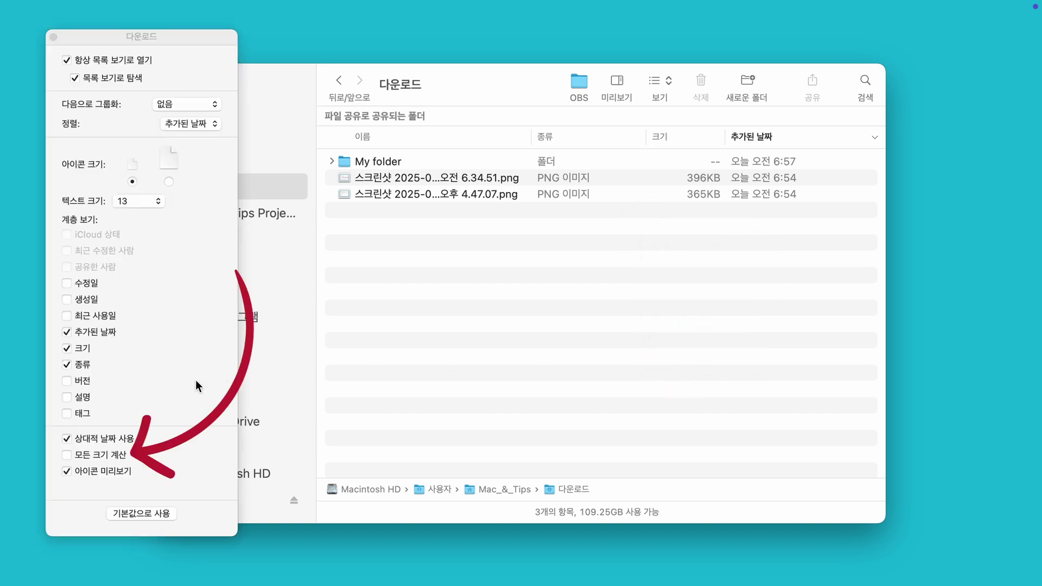
{"action": "left_click", "coordinate": [65, 458]}
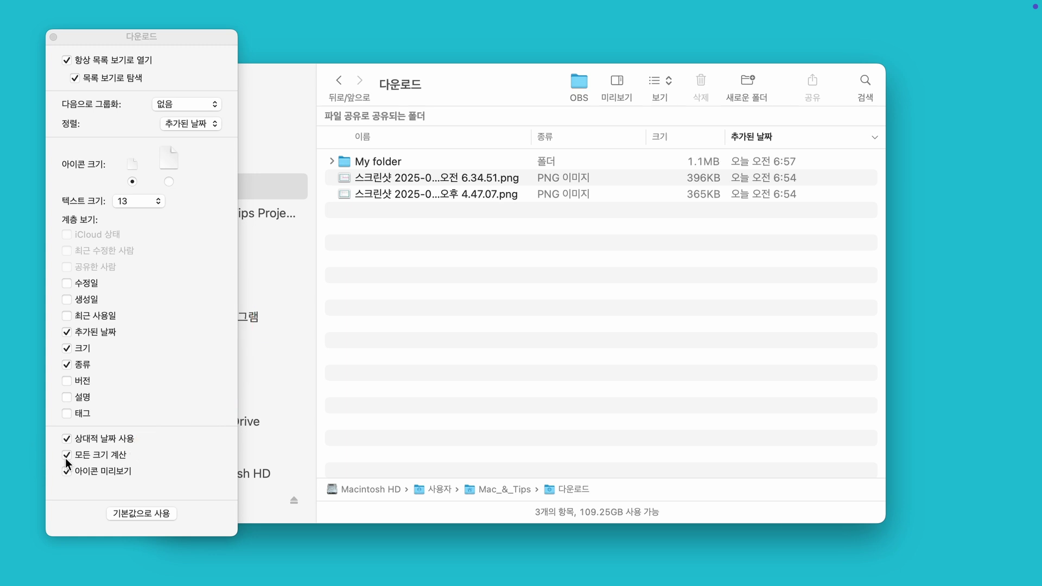
{"action": "left_click", "coordinate": [712, 164]}
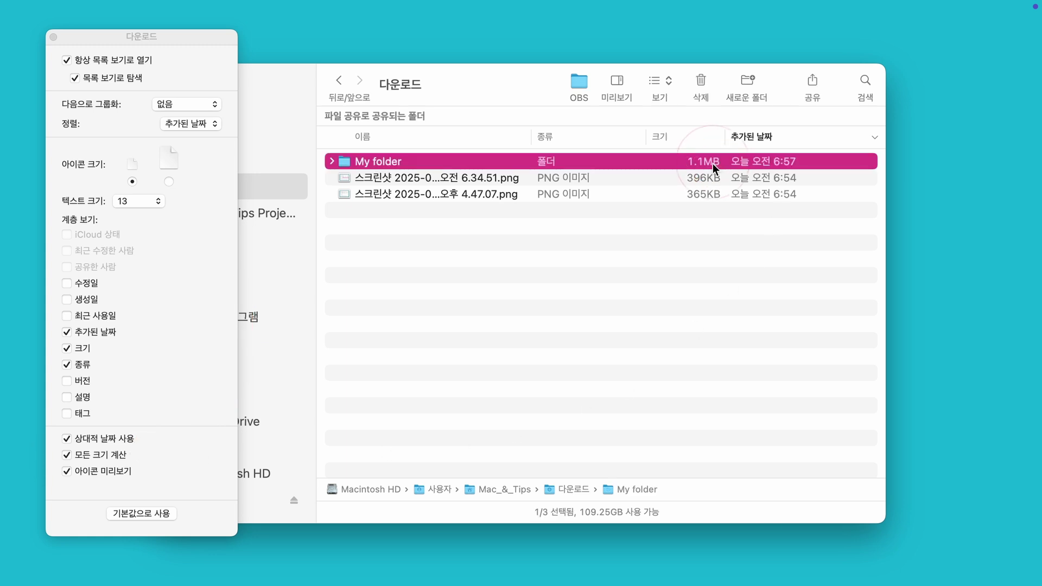
{"action": "left_click", "coordinate": [654, 181]}
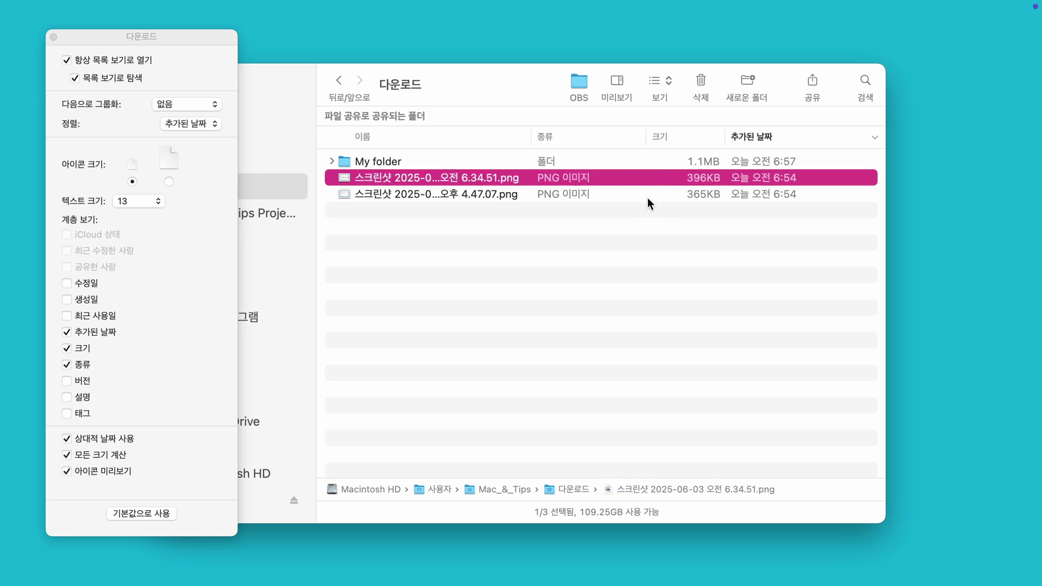
{"action": "left_click", "coordinate": [650, 202]}
{"action": "left_click", "coordinate": [664, 259]}
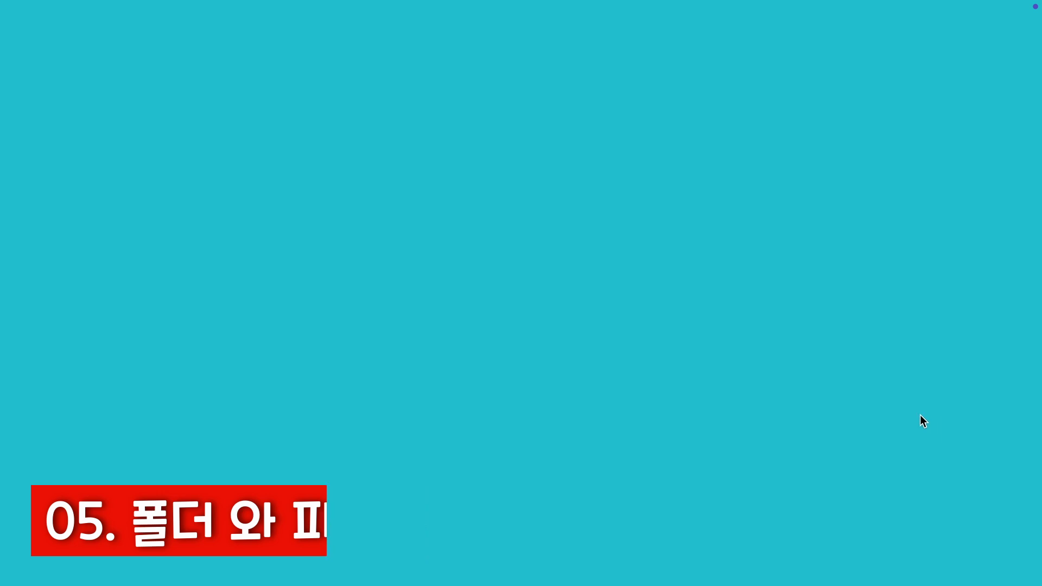
Open a new Finder window and show the Documents (문서) folder.
{"action": "mouse_move", "coordinate": [209, 565]}
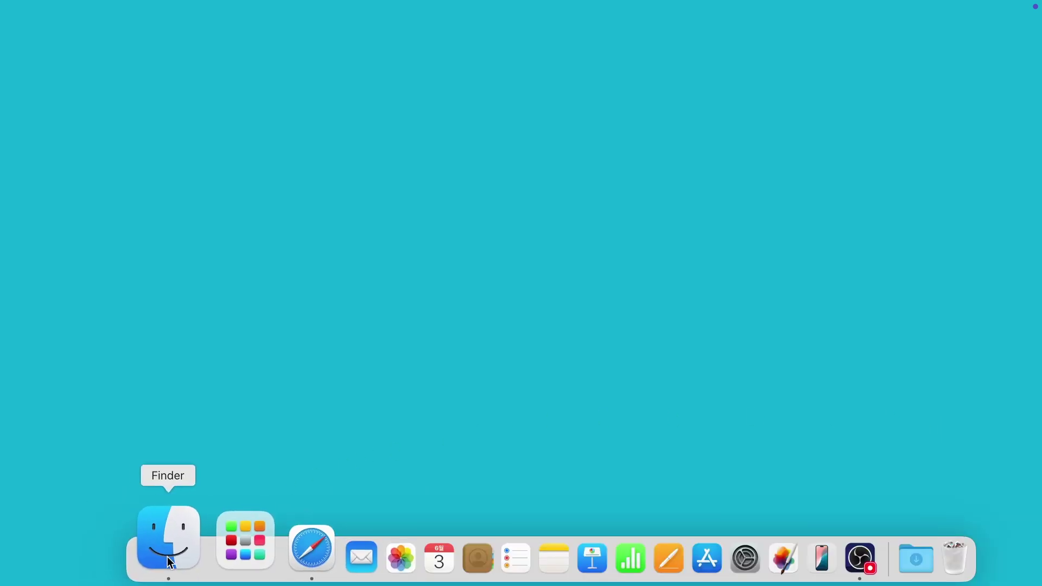
{"action": "left_click", "coordinate": [169, 562]}
{"action": "left_click", "coordinate": [198, 140]}
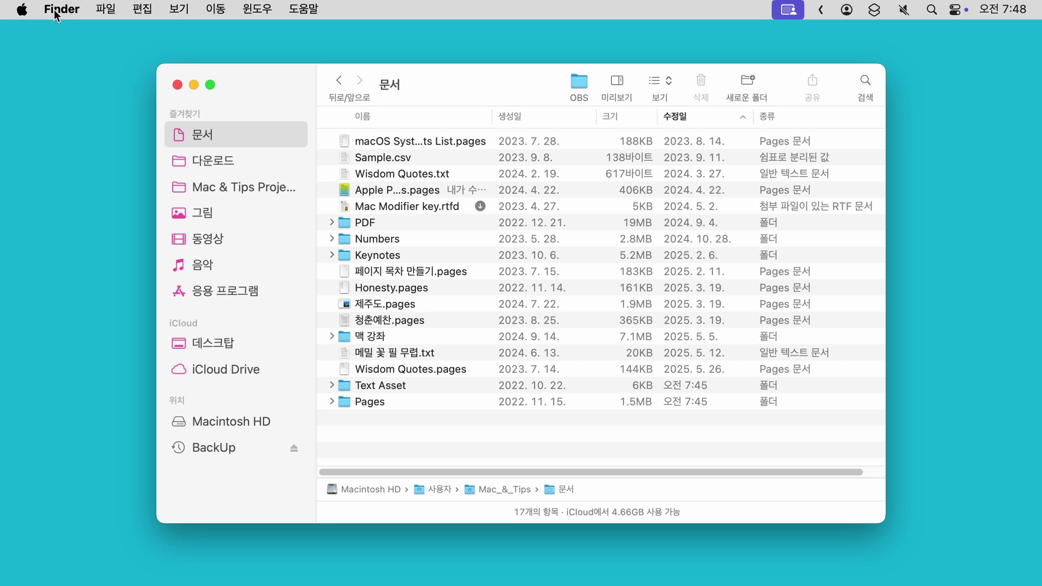
In the advanced (고급) Finder settings, keep folders on top in windows when sorting by name (윈도우에서), and close the settings.
{"action": "left_click", "coordinate": [56, 11]}
{"action": "left_click", "coordinate": [89, 57]}
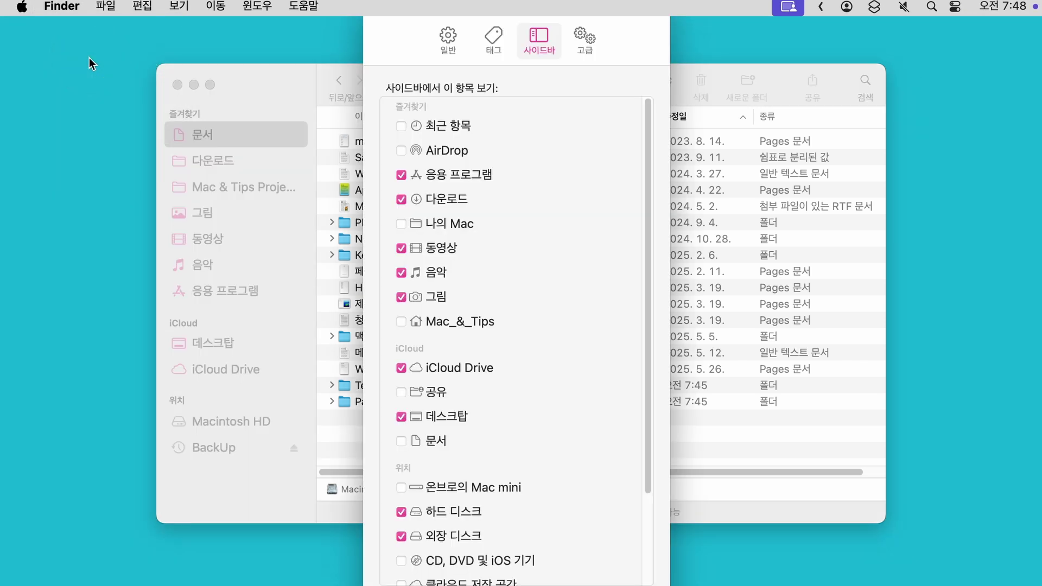
{"action": "left_click", "coordinate": [438, 50]}
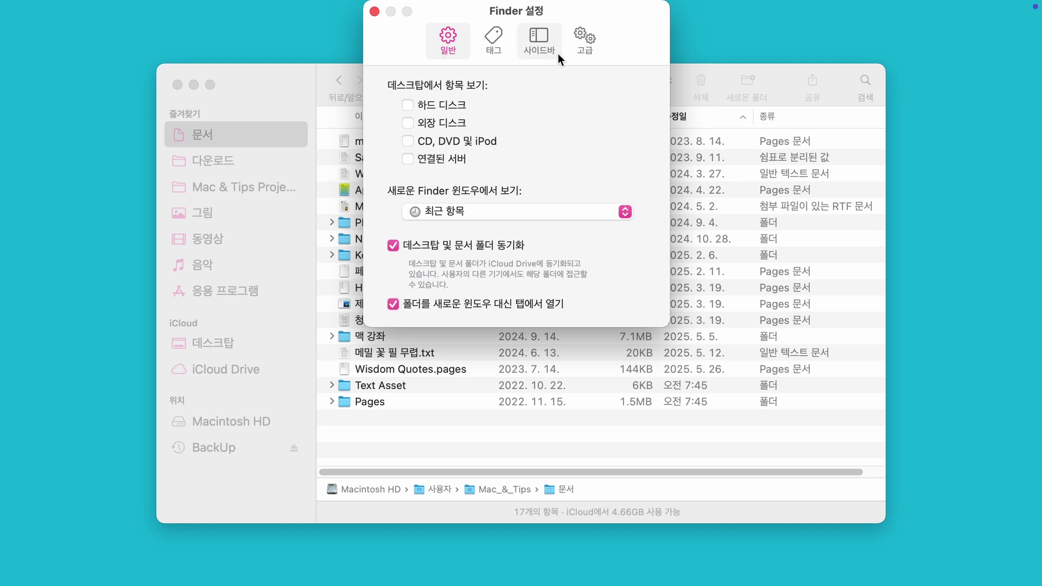
{"action": "left_click", "coordinate": [577, 51]}
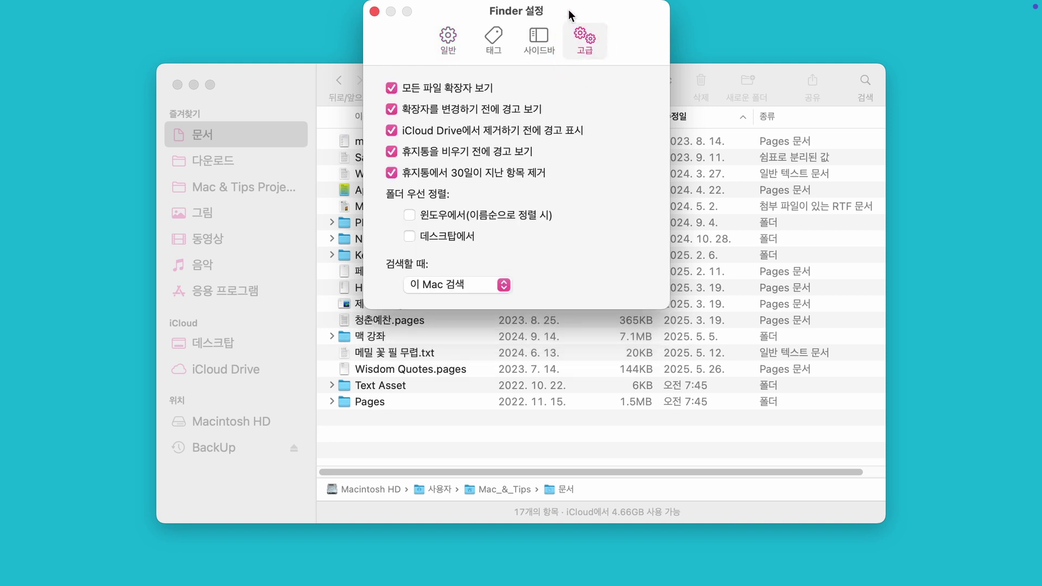
{"action": "left_click_drag", "start_coordinate": [568, 9], "coordinate": [503, 148]}
{"action": "left_click", "coordinate": [415, 171]}
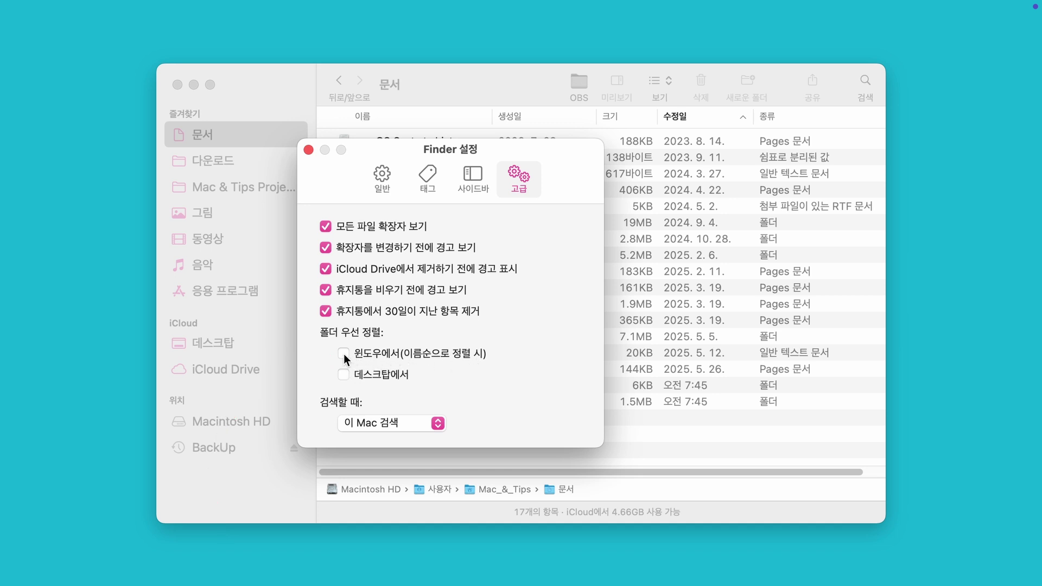
{"action": "left_click", "coordinate": [308, 150]}
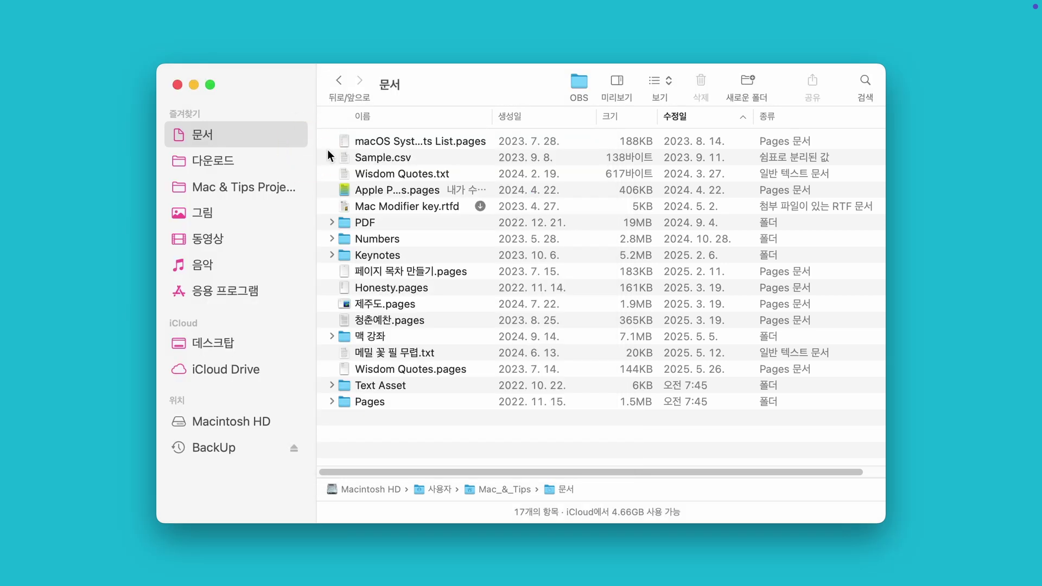
Sort the Documents list by name (이름), creation date (생성일) and modification date (수정일) to compare folder placement, and close the window.
{"action": "left_click", "coordinate": [474, 122]}
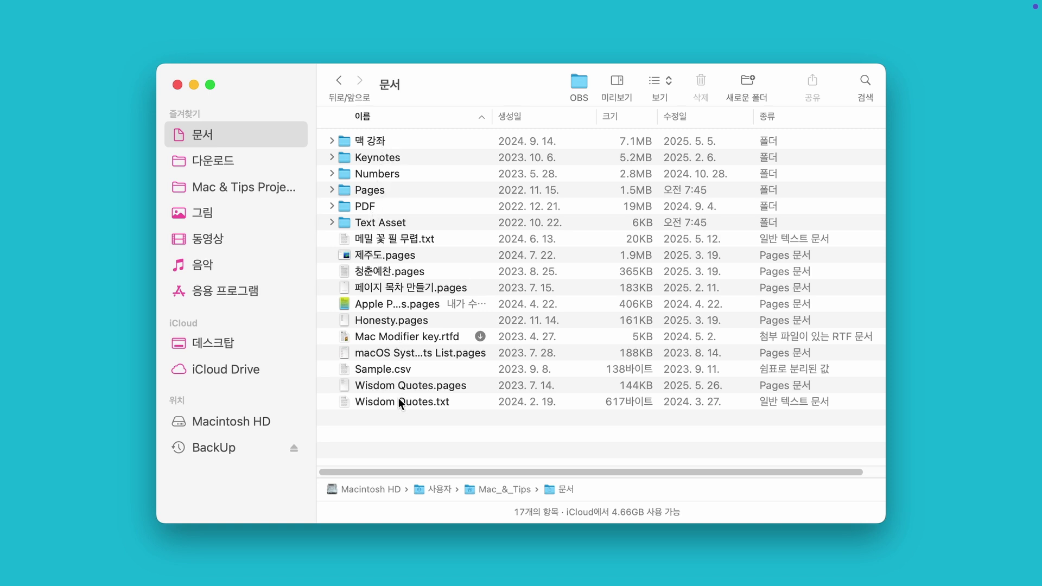
{"action": "left_click", "coordinate": [578, 123]}
{"action": "left_click", "coordinate": [727, 122]}
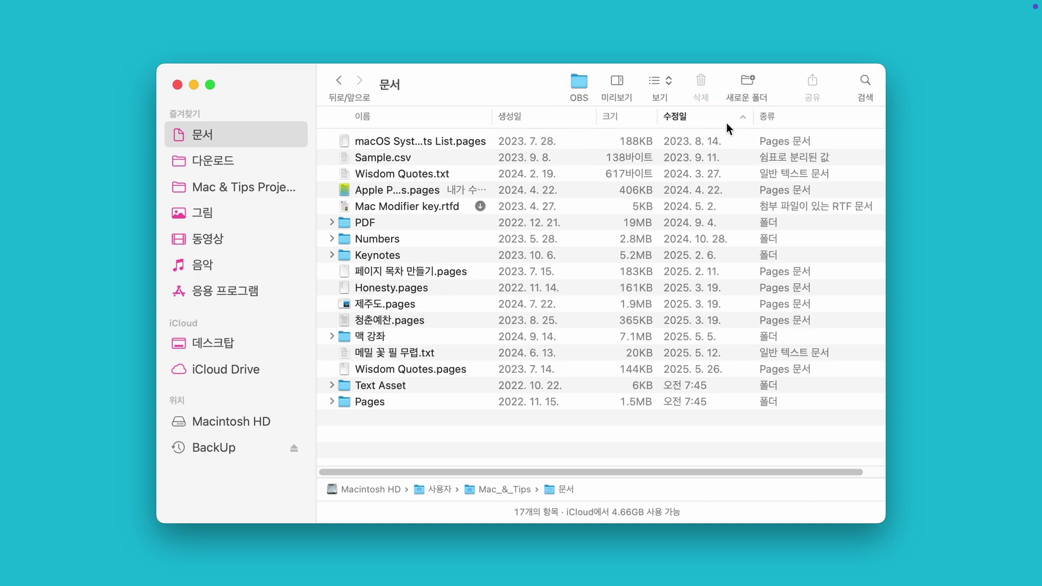
{"action": "key", "text": "super+w"}
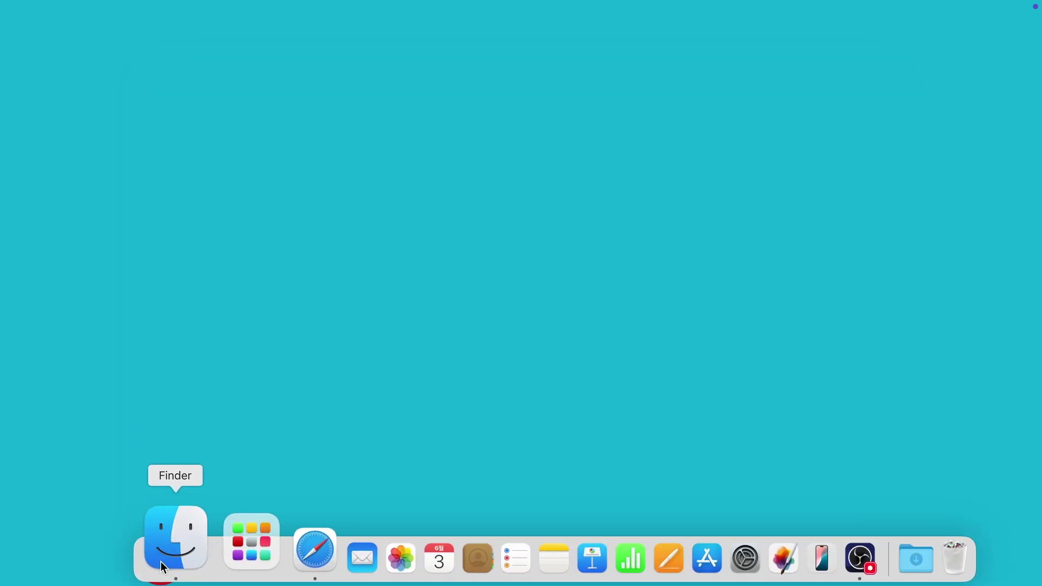
In the general (일반) Finder settings, make new Finder windows show the Documents (문서) folder, and close the settings.
{"action": "left_click", "coordinate": [161, 566]}
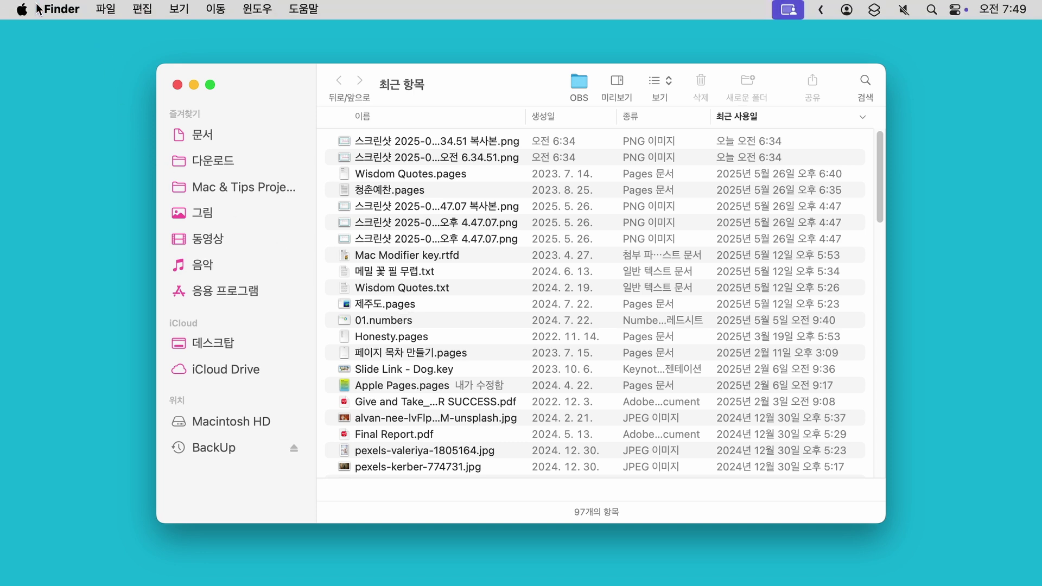
{"action": "left_click", "coordinate": [54, 10]}
{"action": "left_click", "coordinate": [80, 66]}
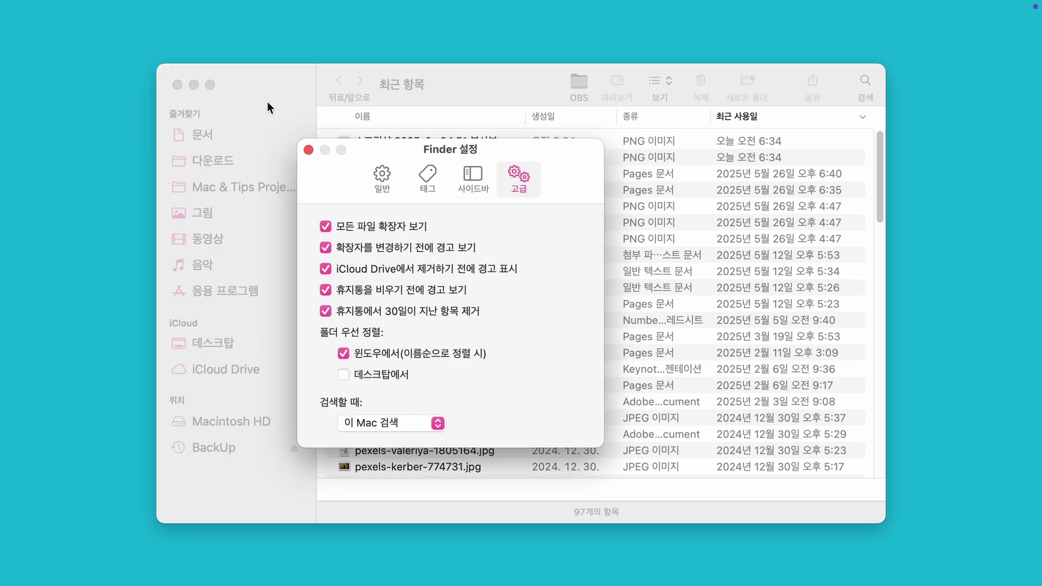
{"action": "left_click", "coordinate": [382, 181]}
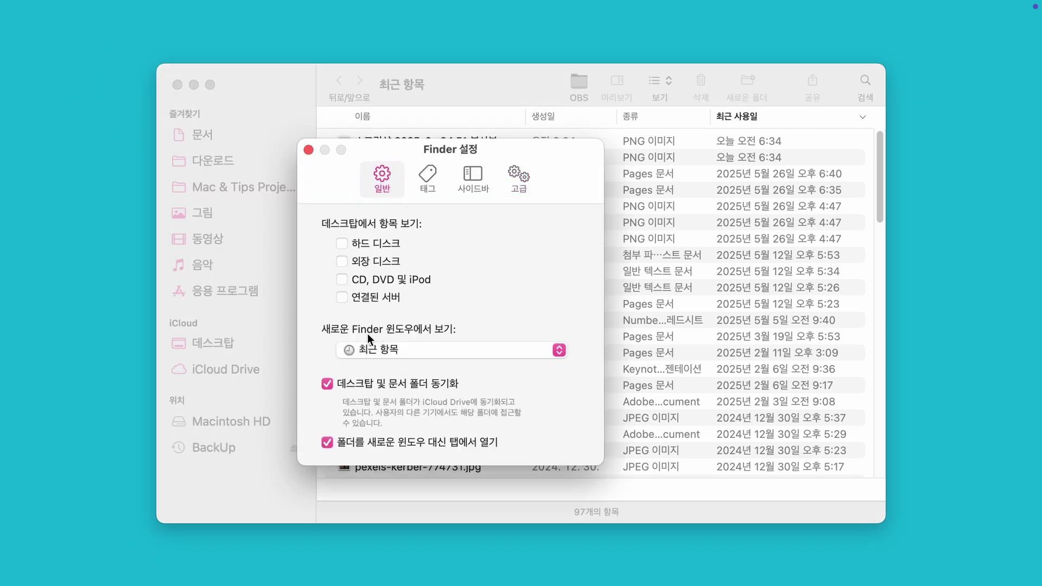
{"action": "left_click", "coordinate": [413, 353]}
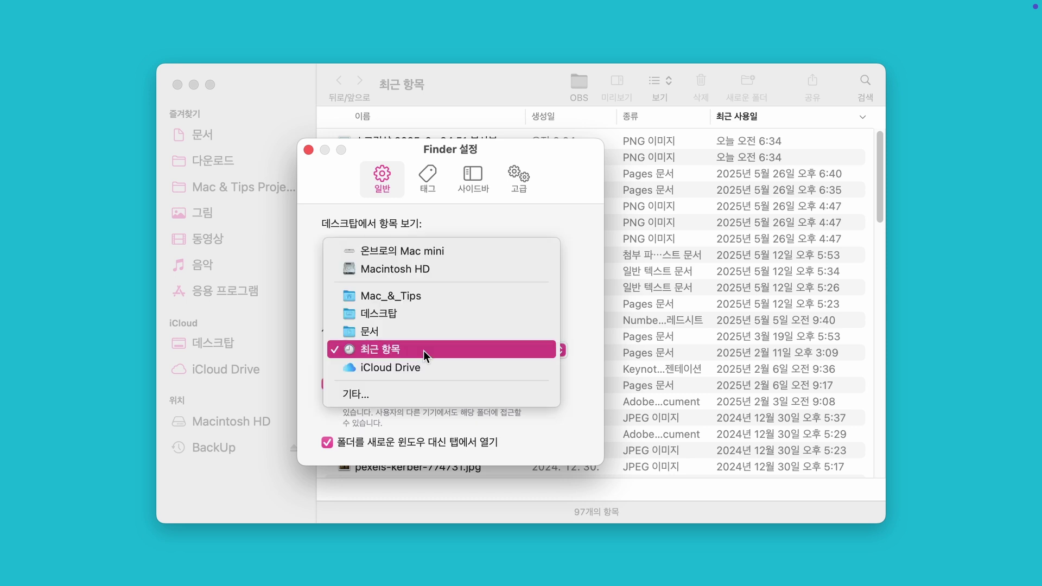
{"action": "left_click", "coordinate": [410, 337]}
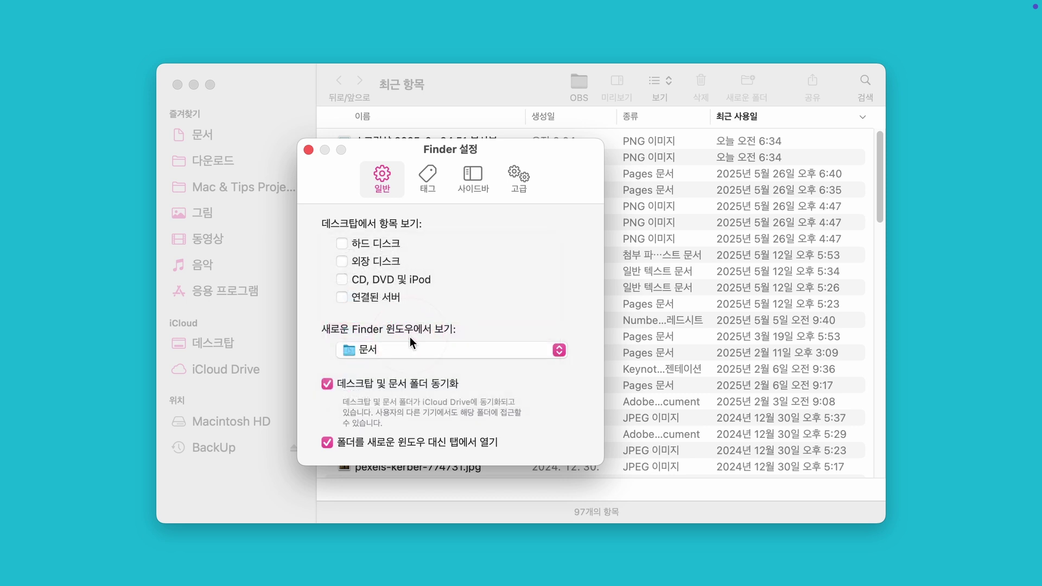
{"action": "left_click", "coordinate": [309, 151]}
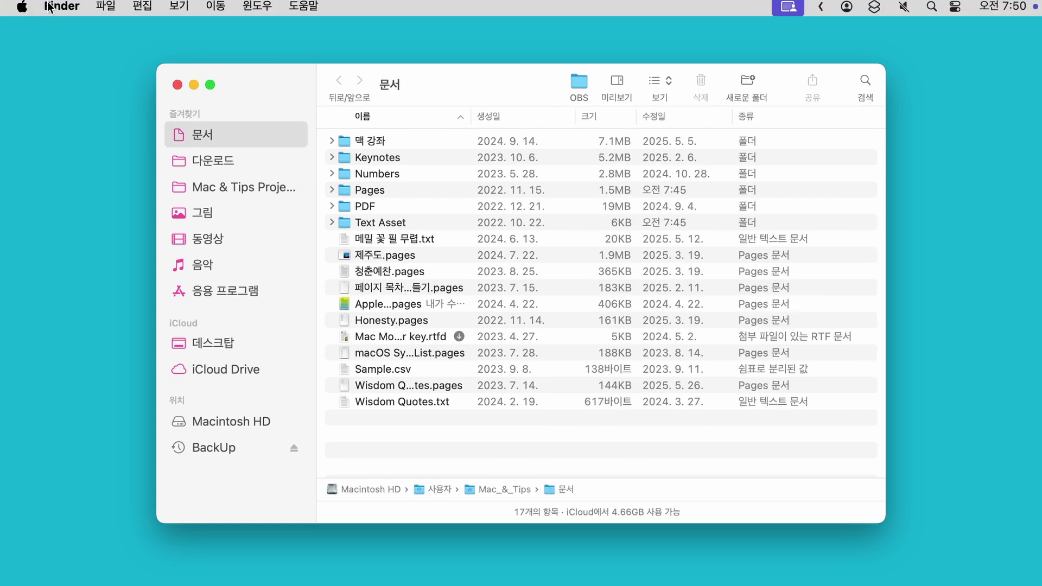
In the sidebar (사이드바) Finder settings, enable Recents (최근 항목) and AirDrop as sidebar items, and close the settings.
{"action": "left_click", "coordinate": [61, 9]}
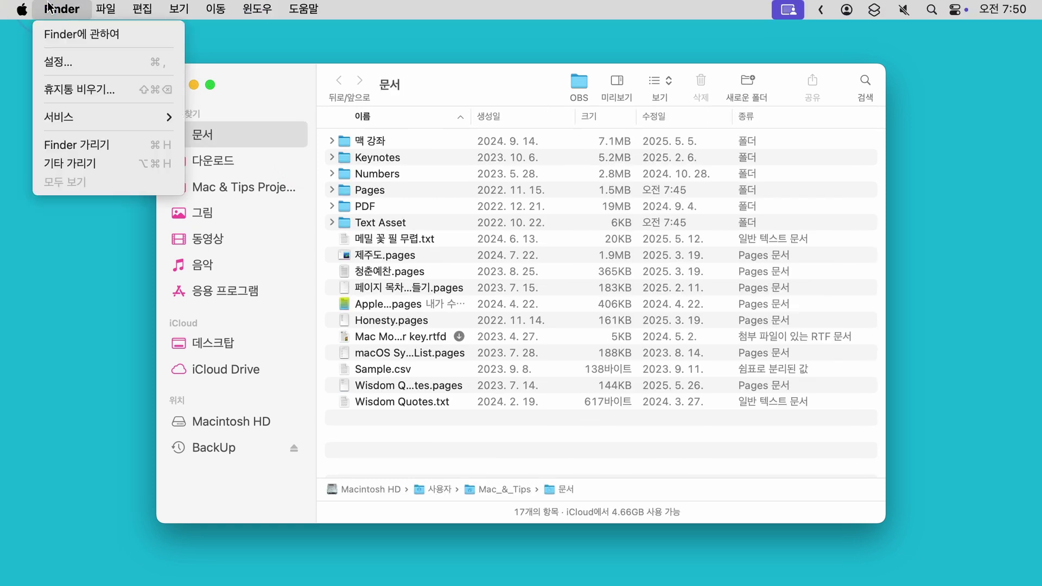
{"action": "left_click", "coordinate": [84, 60]}
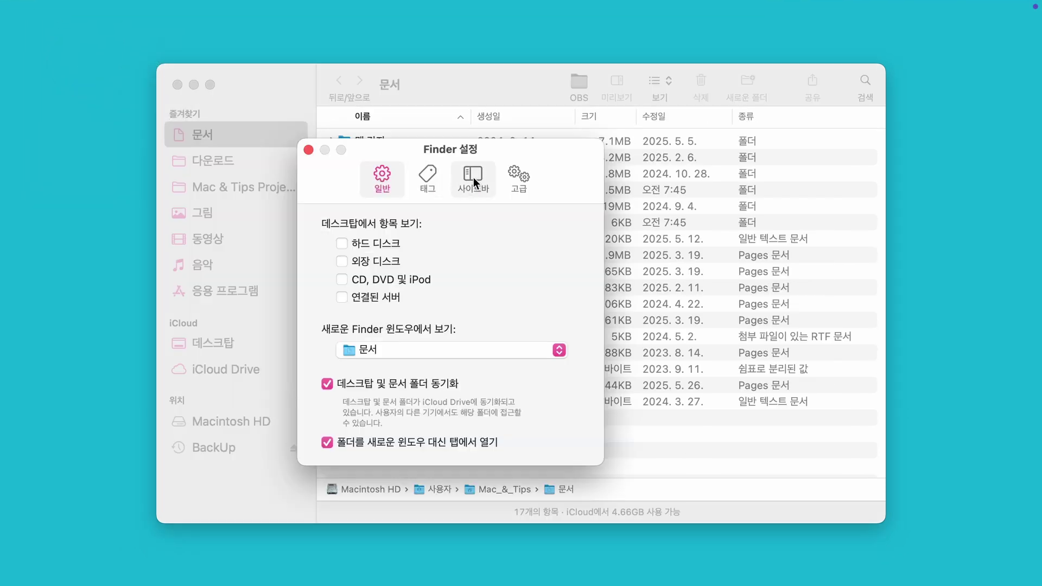
{"action": "left_click", "coordinate": [473, 178]}
{"action": "left_click_drag", "start_coordinate": [497, 148], "coordinate": [681, 58]}
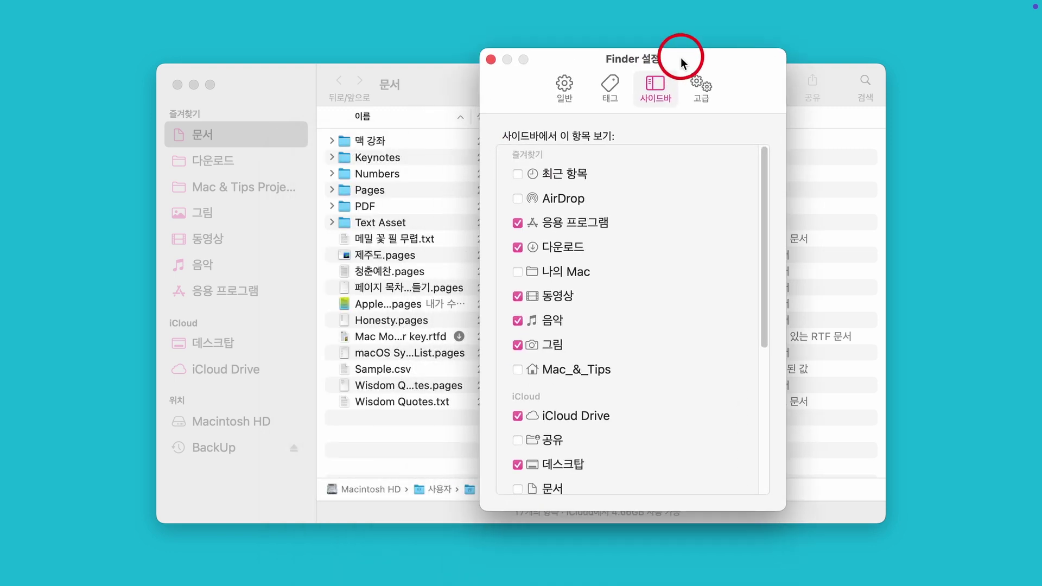
{"action": "left_click", "coordinate": [518, 175]}
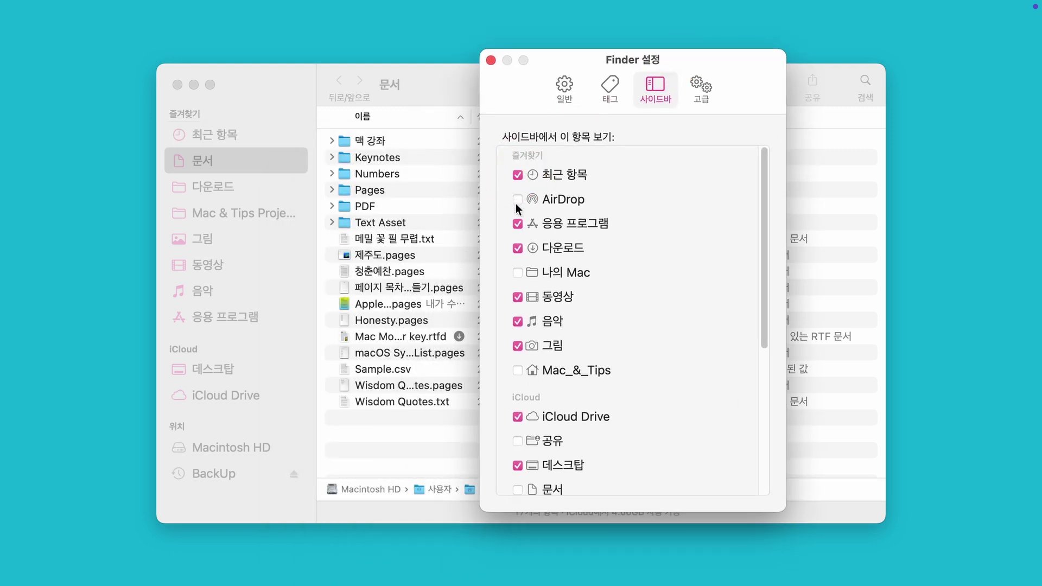
{"action": "left_click", "coordinate": [517, 199]}
{"action": "left_click", "coordinate": [491, 60]}
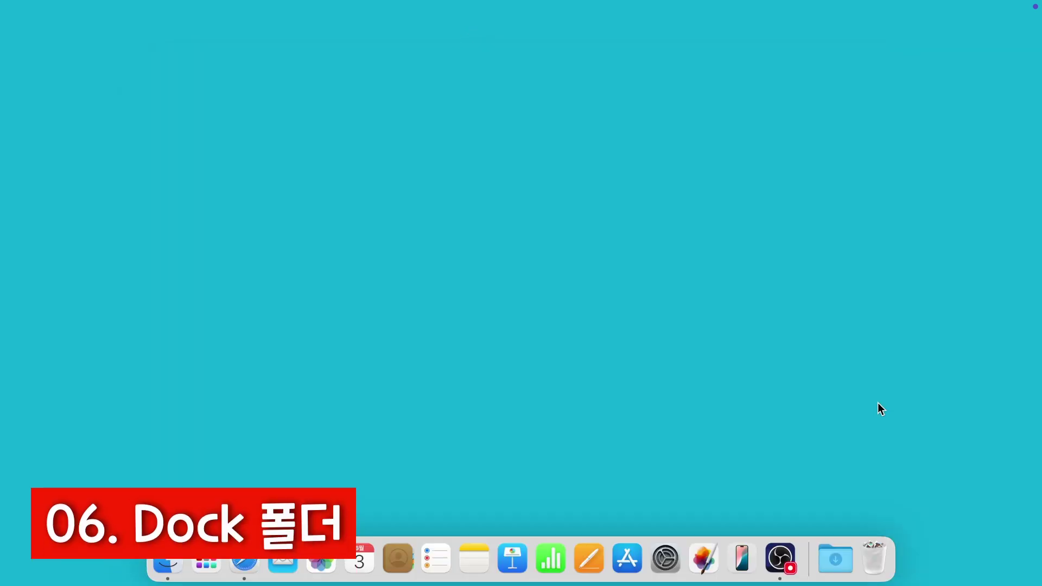
Open a Finder window and add the 맥 강좌 folder from Documents to the Dock.
{"action": "left_click", "coordinate": [165, 568]}
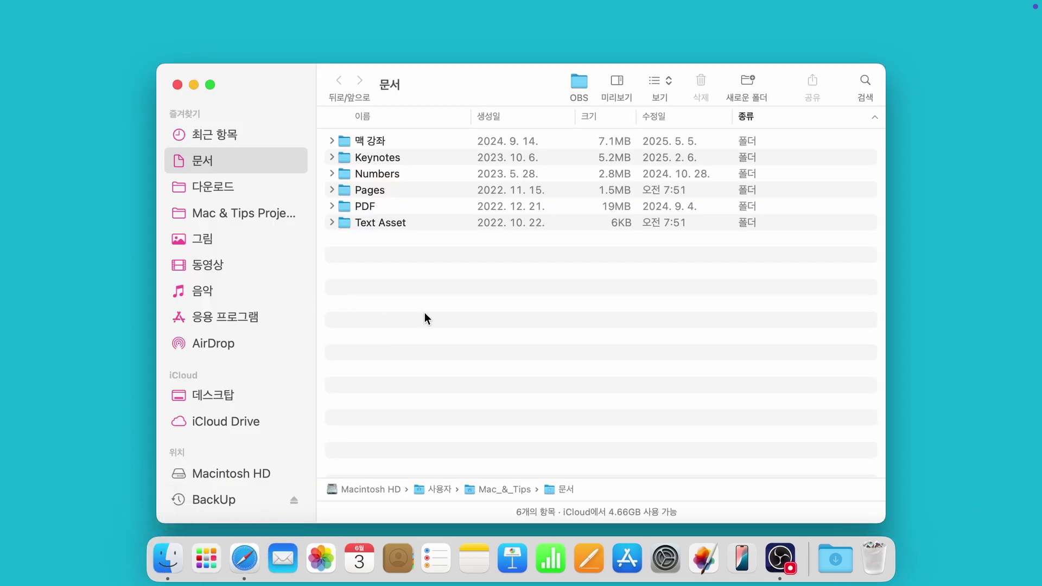
{"action": "left_click", "coordinate": [373, 140]}
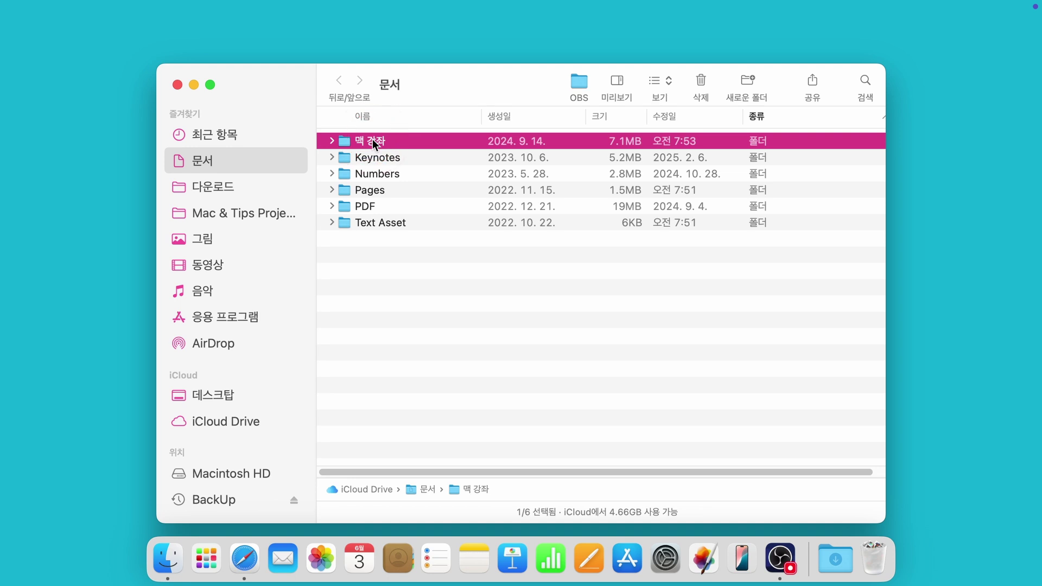
{"action": "left_click_drag", "start_coordinate": [372, 139], "coordinate": [812, 557]}
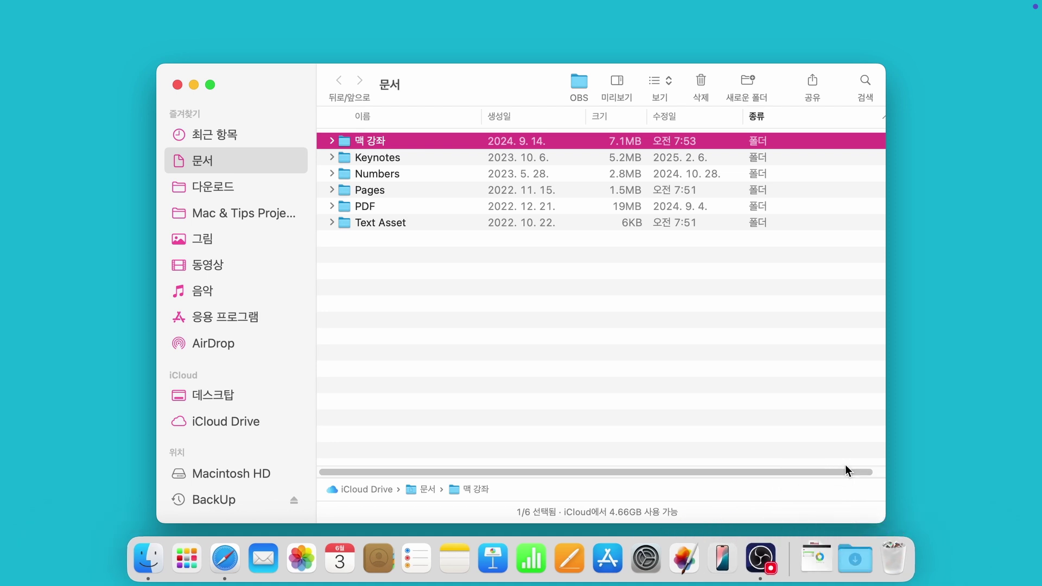
Display the 맥 강좌 Dock item as a folder (폴더) and look over its content view options.
{"action": "left_click", "coordinate": [819, 561], "text": "ctrl"}
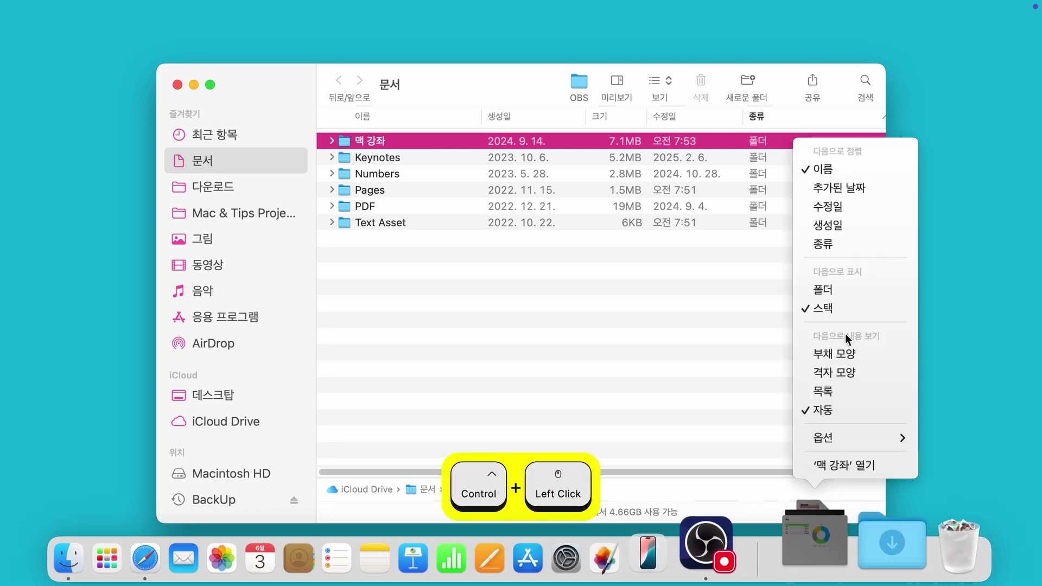
{"action": "left_click", "coordinate": [836, 295]}
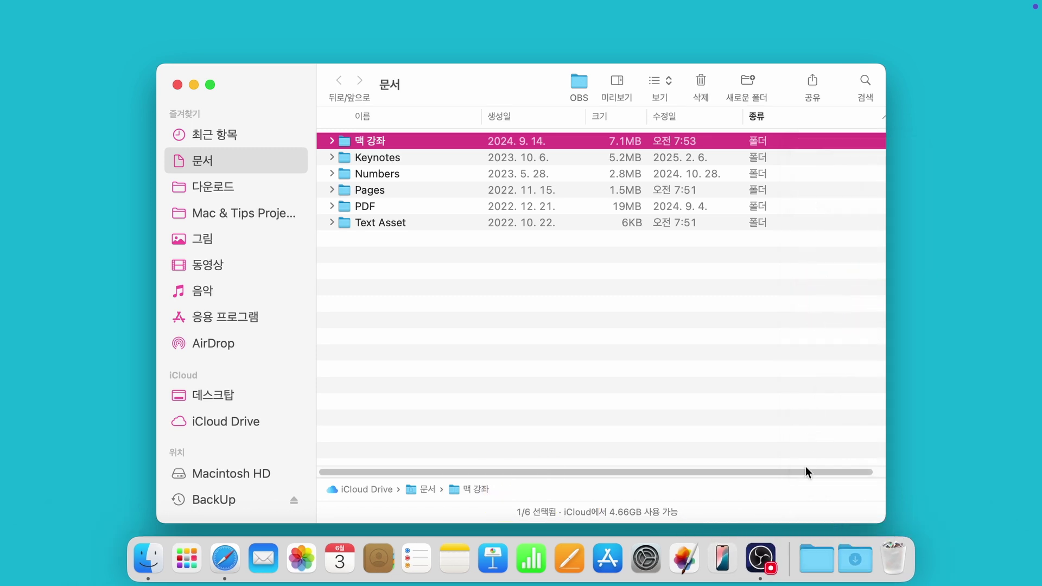
{"action": "left_click", "coordinate": [829, 562], "text": "ctrl"}
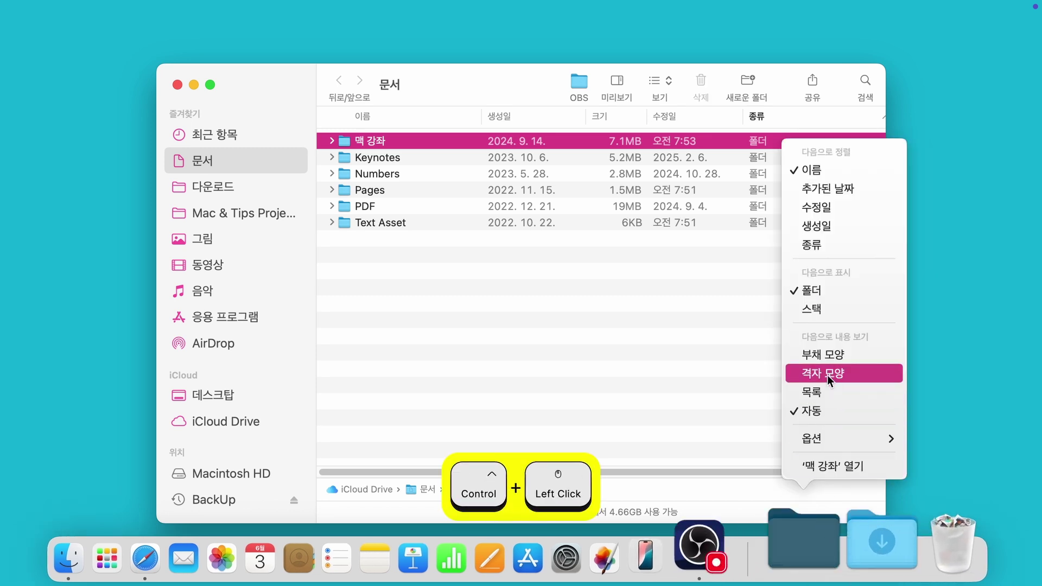
{"action": "left_click", "coordinate": [826, 359]}
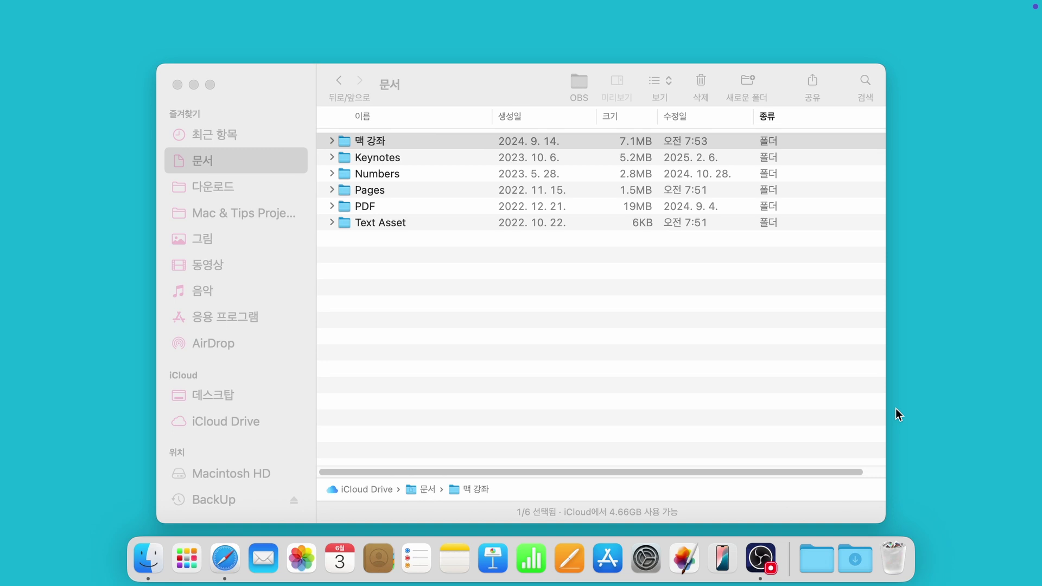
Remove the 맥 강좌 folder from the Dock with the Dock에서 제거 option.
{"action": "left_click", "coordinate": [825, 552], "text": "ctrl"}
{"action": "mouse_move", "coordinate": [839, 440]}
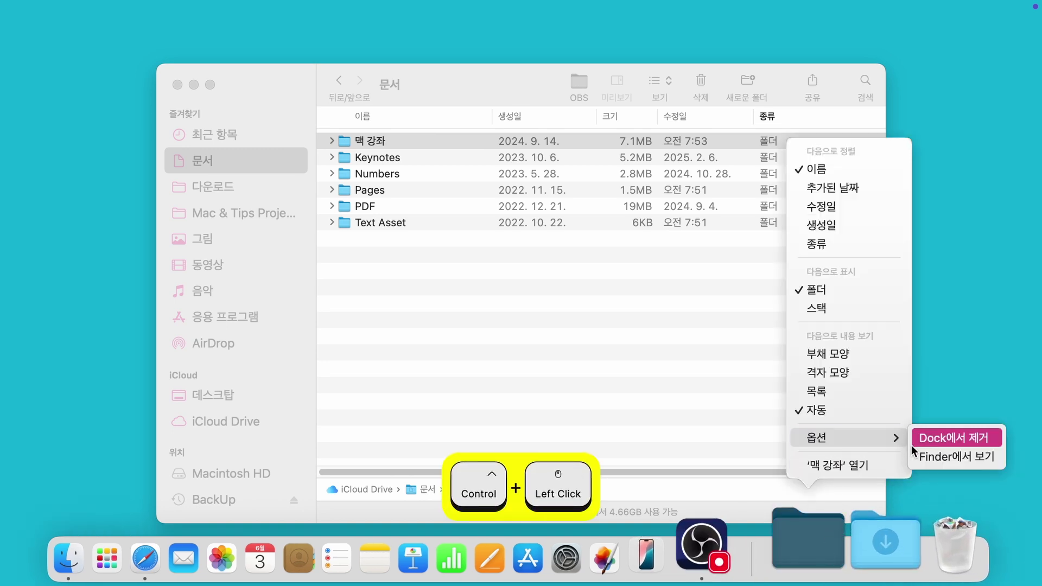
{"action": "left_click", "coordinate": [935, 438]}
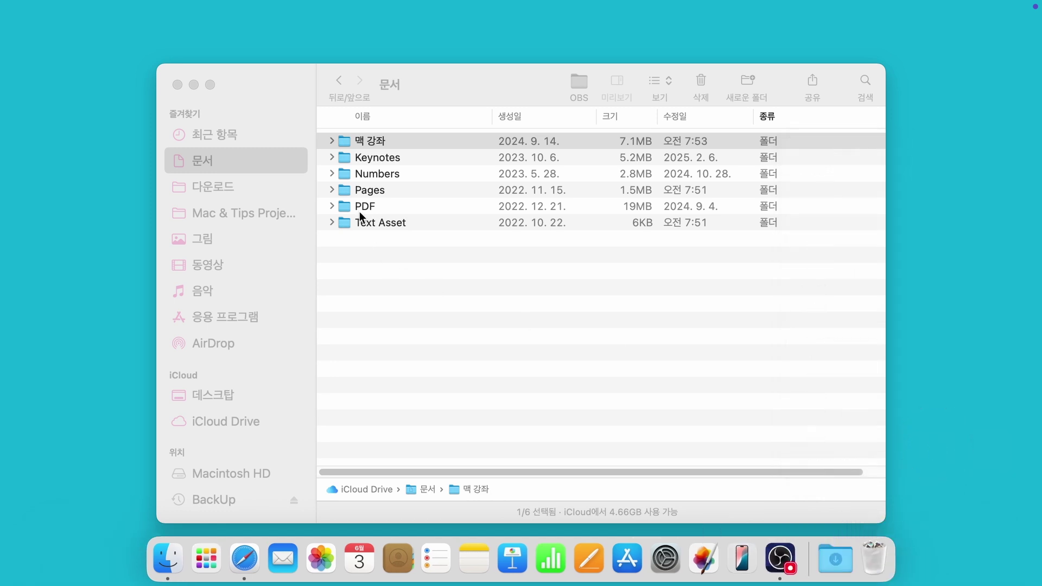
Open the 맥 강좌 folder in its own Finder window to view its files, and close that window.
{"action": "left_click", "coordinate": [373, 245]}
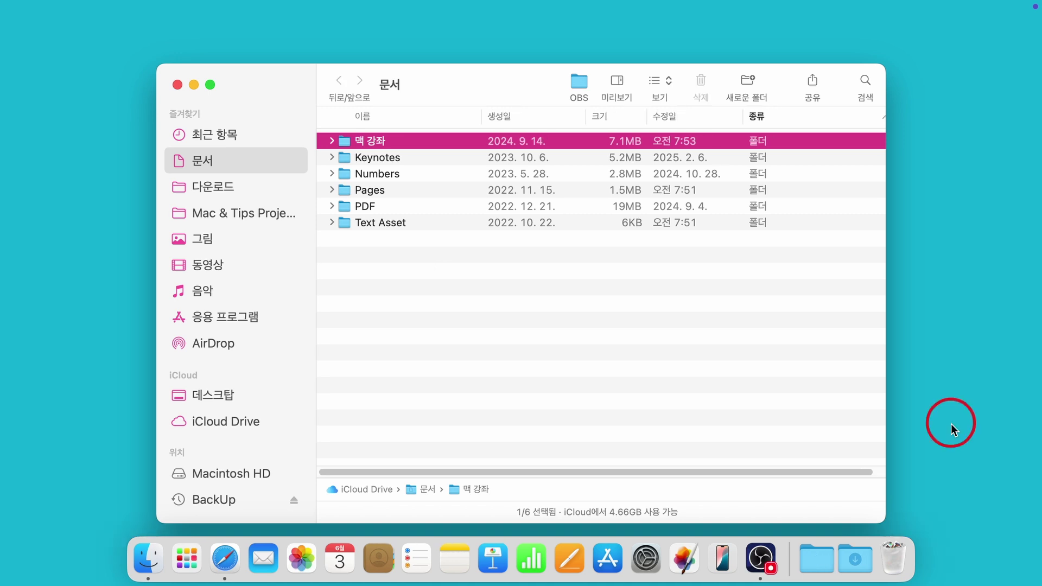
{"action": "key", "text": "super+ctrl+o"}
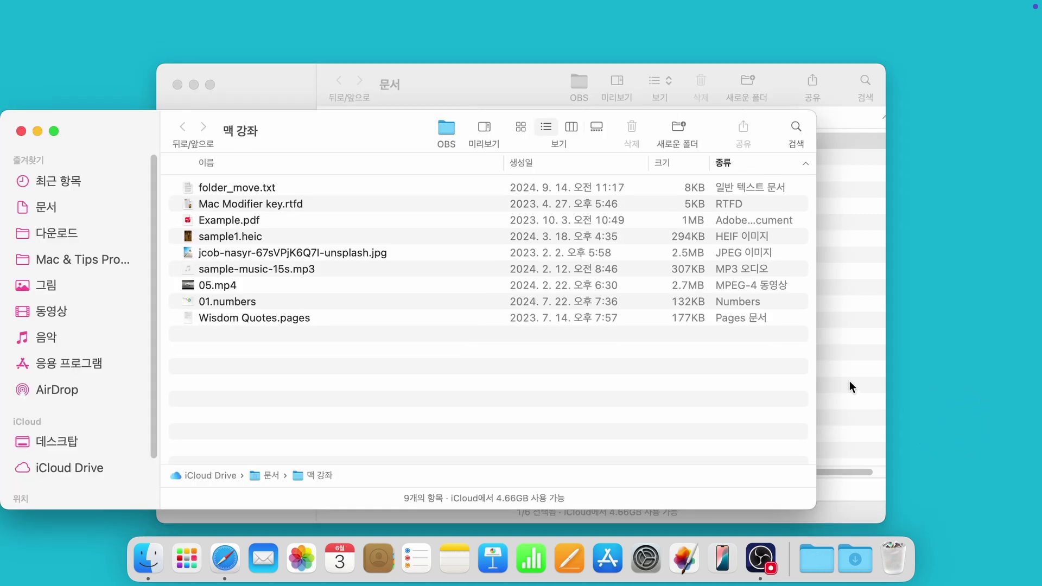
{"action": "key", "text": "super+w"}
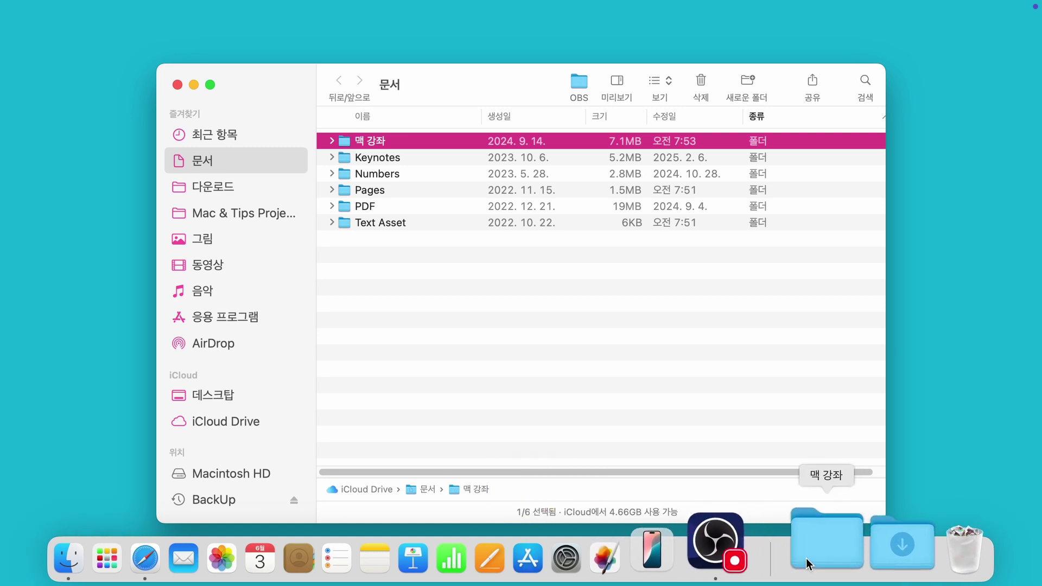
Pull the 맥 강좌 folder off the Dock to remove it, and clear the selection in the Documents list.
{"action": "left_click_drag", "start_coordinate": [807, 558], "coordinate": [906, 374]}
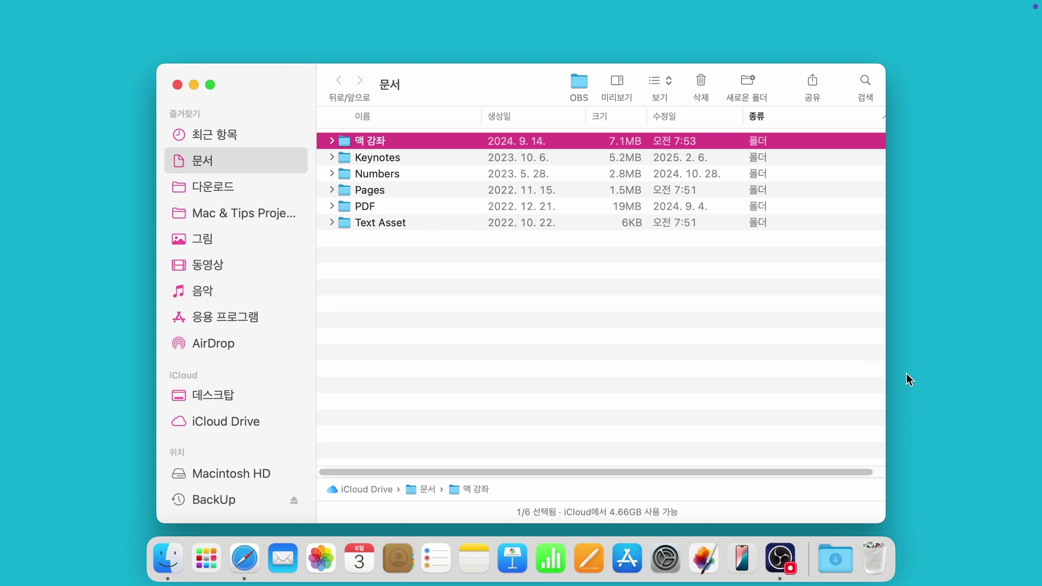
{"action": "left_click", "coordinate": [517, 302]}
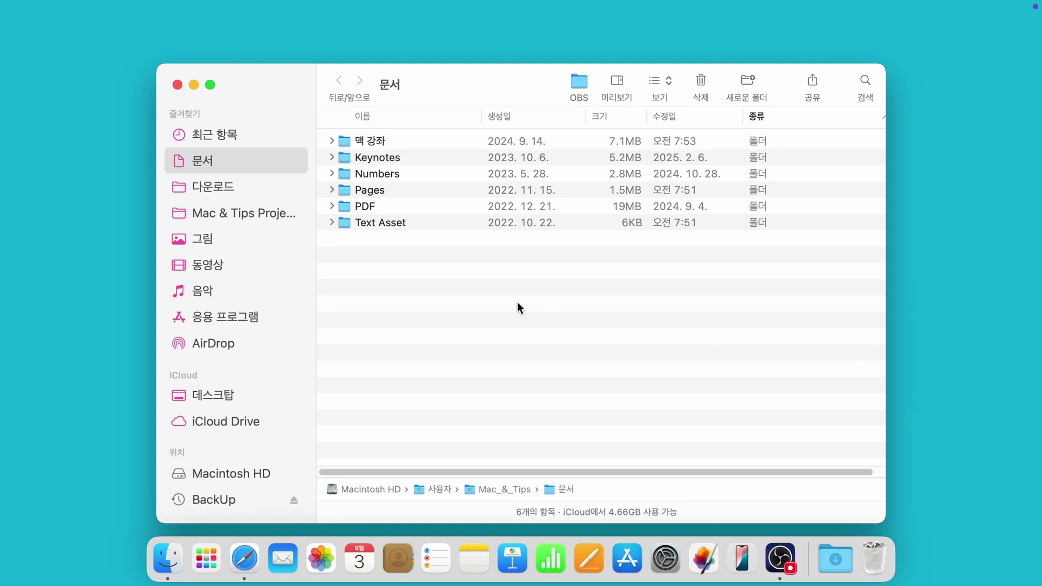
{"action": "left_click", "coordinate": [332, 141]}
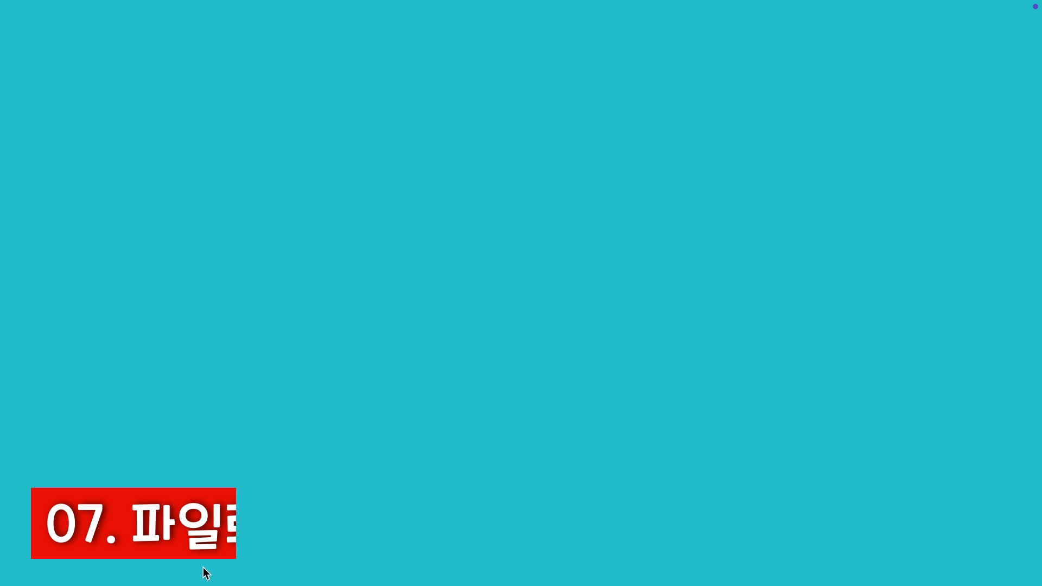
In a new Finder window, group 메밀 꽃 필 무렵.txt, Wisdom Quotes.txt, Sample.csv and Mac Modifier key.rtfd into a new folder in Documents.
{"action": "left_click", "coordinate": [172, 565]}
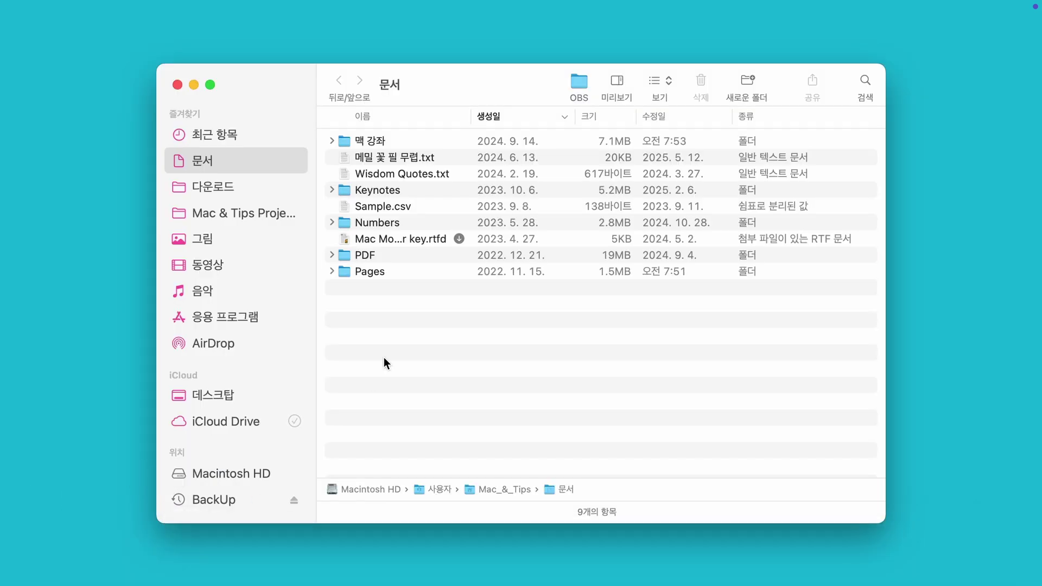
{"action": "left_click", "coordinate": [412, 161]}
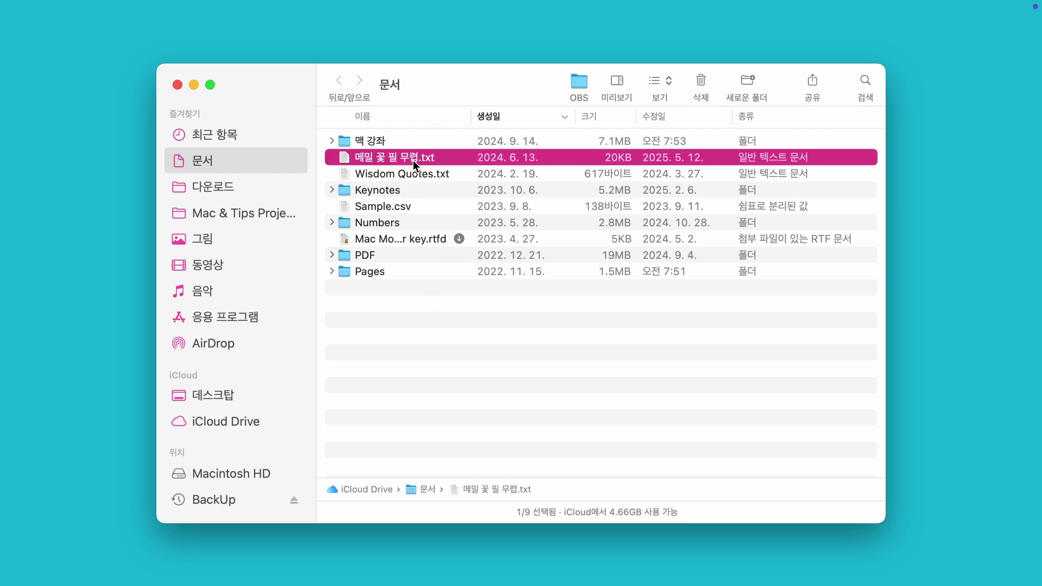
{"action": "left_click", "coordinate": [412, 172], "text": "super"}
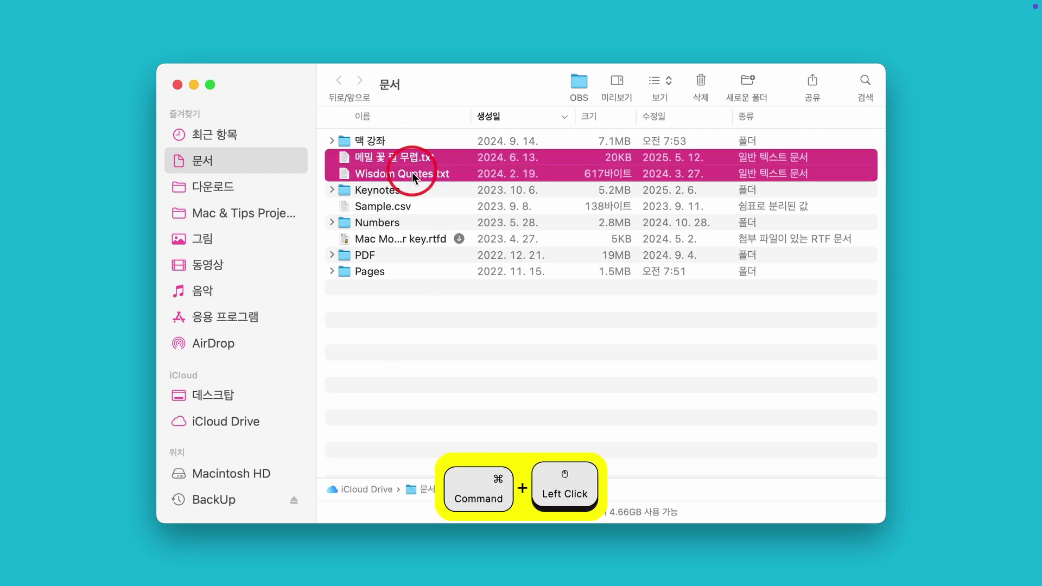
{"action": "left_click", "coordinate": [406, 207], "text": "super"}
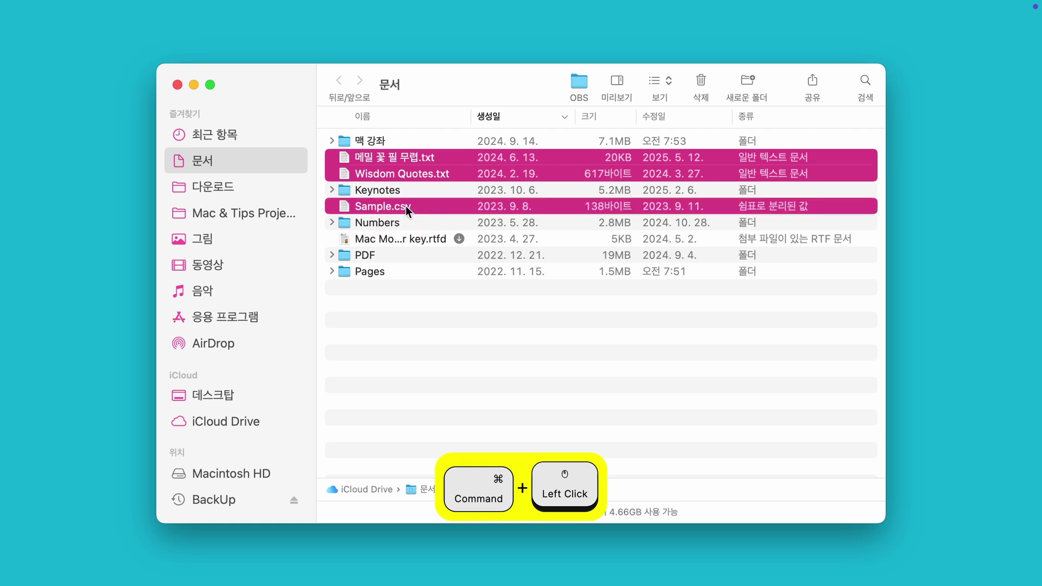
{"action": "left_click", "coordinate": [402, 239], "text": "super"}
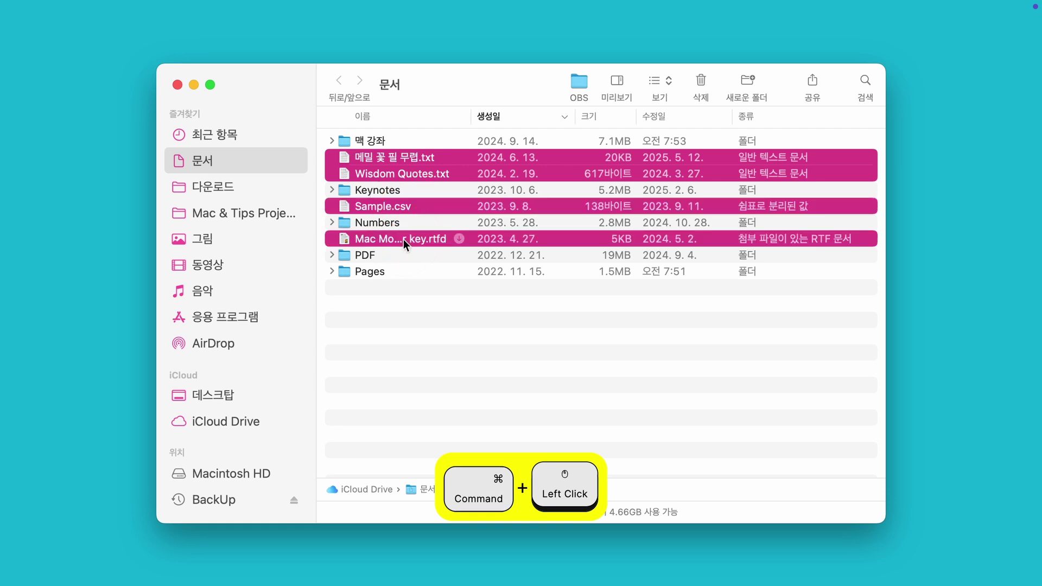
{"action": "left_click", "coordinate": [107, 9], "text": "super"}
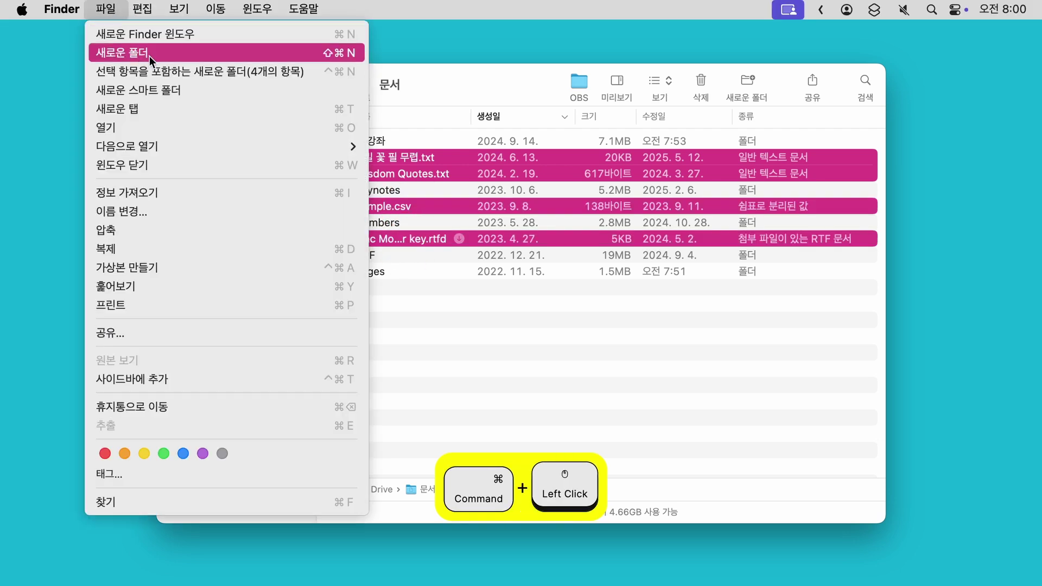
{"action": "left_click", "coordinate": [247, 76], "text": "super"}
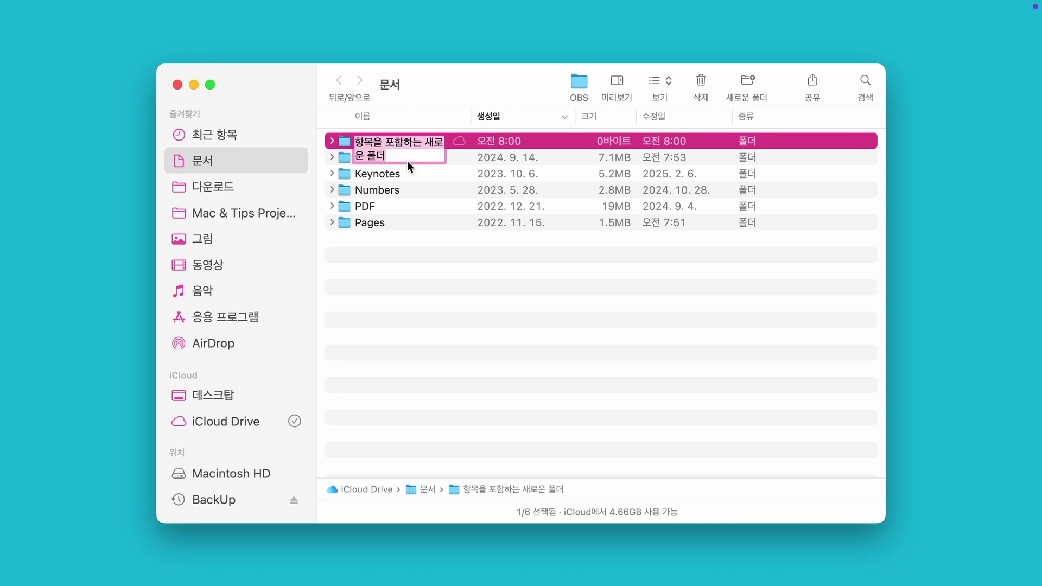
Name the new folder containing the grouped files Text Files.
{"action": "key", "text": "Caps_Lock"}
{"action": "key", "text": "shift+t"}
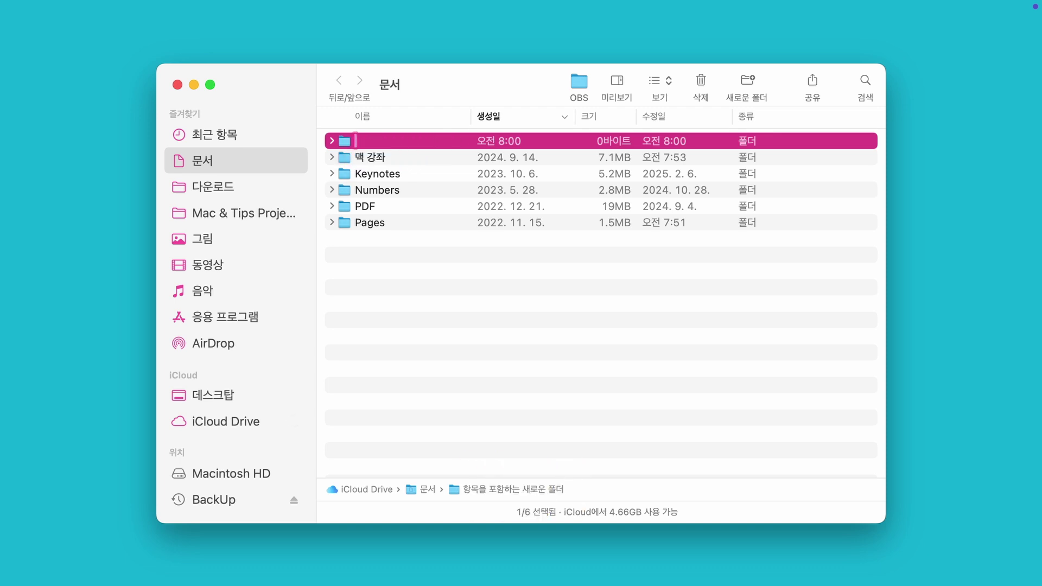
{"action": "key", "text": "Caps_Lock"}
{"action": "type", "text": "Text Files"}
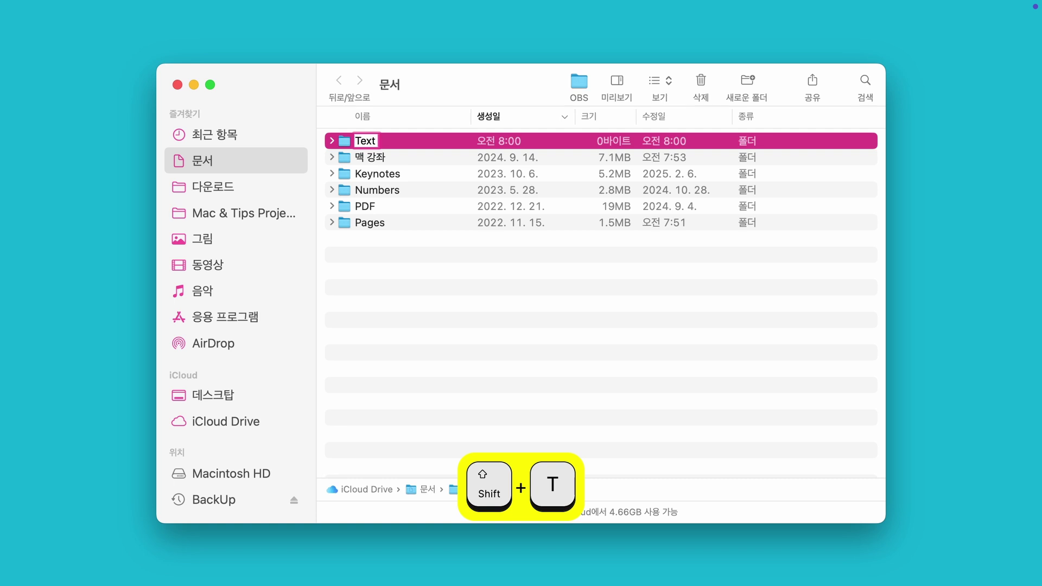
Finish naming the new folder Text Files.
{"action": "key", "text": "Return"}
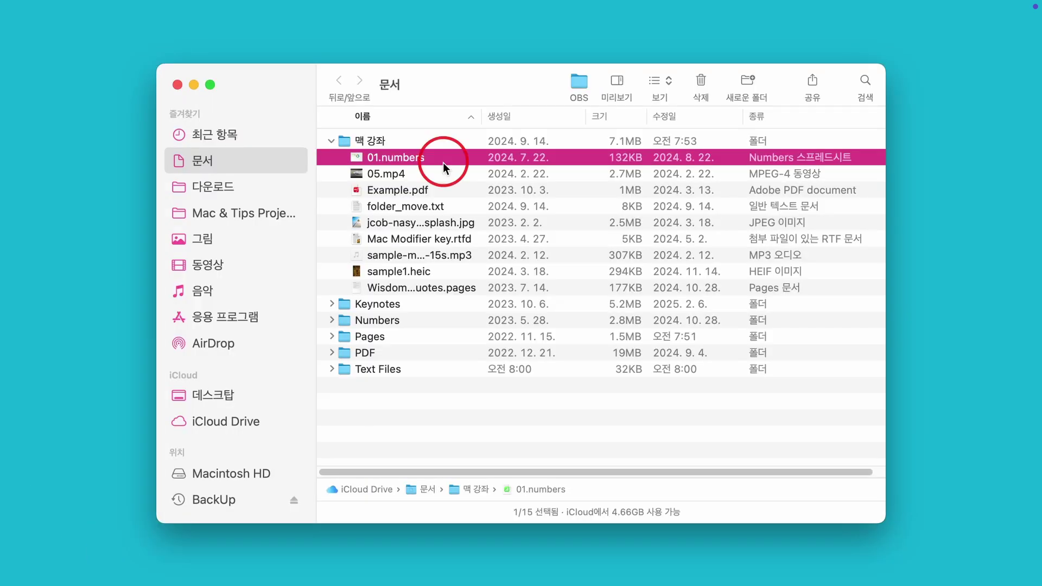
Open the info windows of 01.numbers and of the files from 05.mp4 through jcob-nasyr-67sVPjK6Q7I-unsplash.jpg in the 맥 강좌 folder.
{"action": "right_click", "coordinate": [443, 161]}
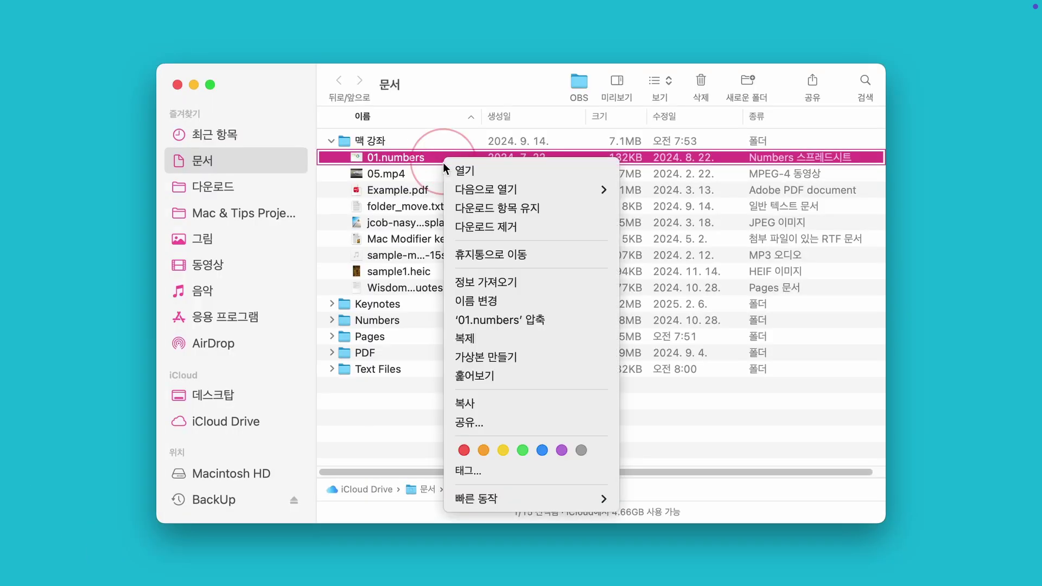
{"action": "left_click", "coordinate": [478, 285]}
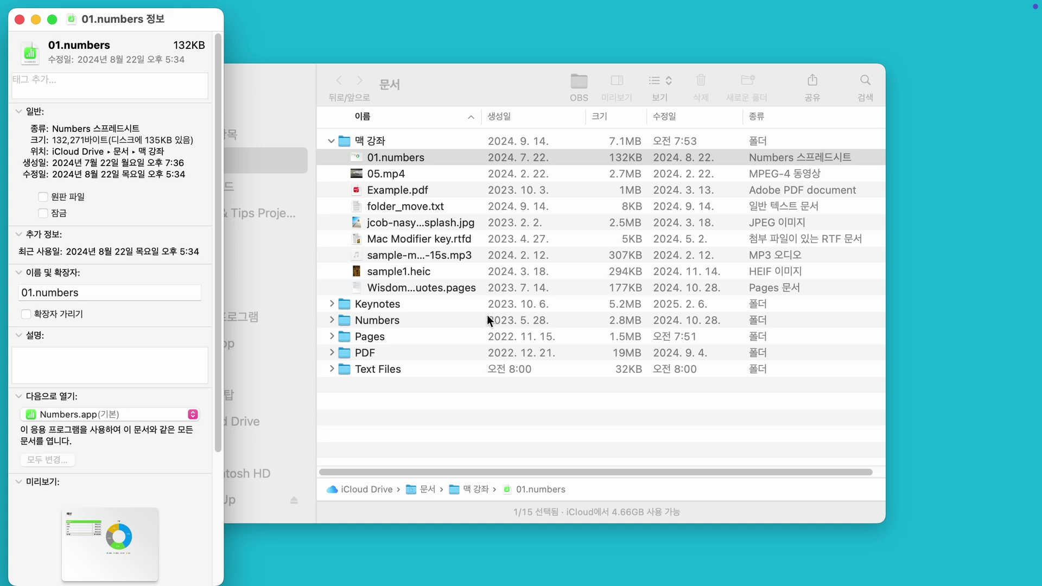
{"action": "left_click", "coordinate": [394, 178]}
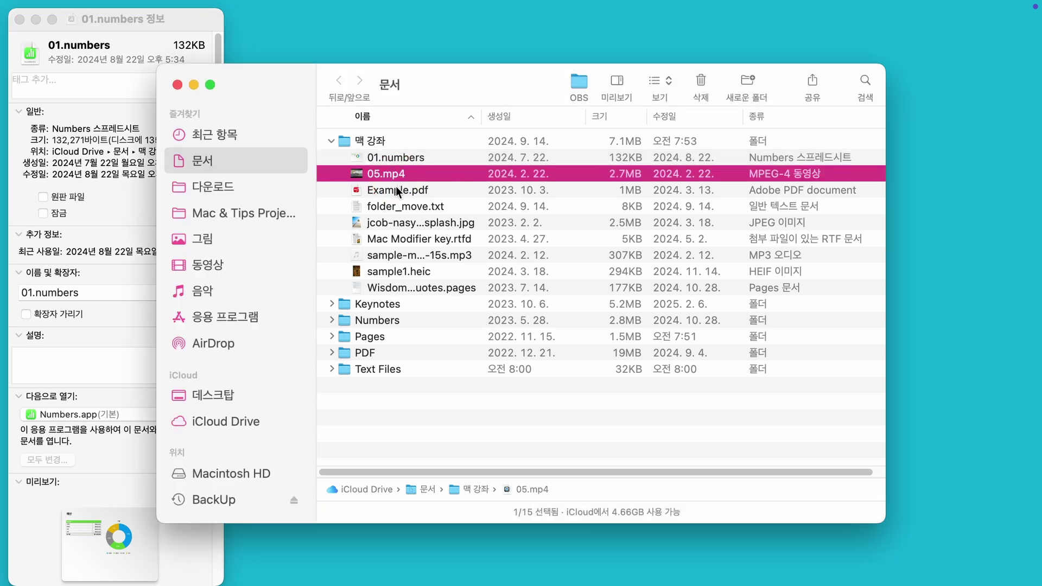
{"action": "left_click", "coordinate": [399, 219], "text": "shift"}
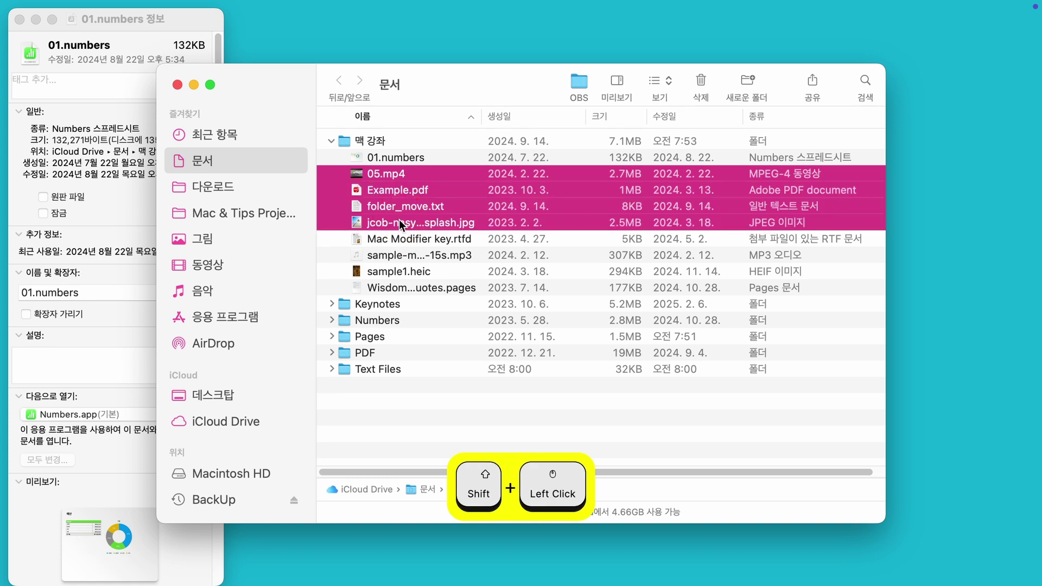
{"action": "right_click", "coordinate": [399, 219]}
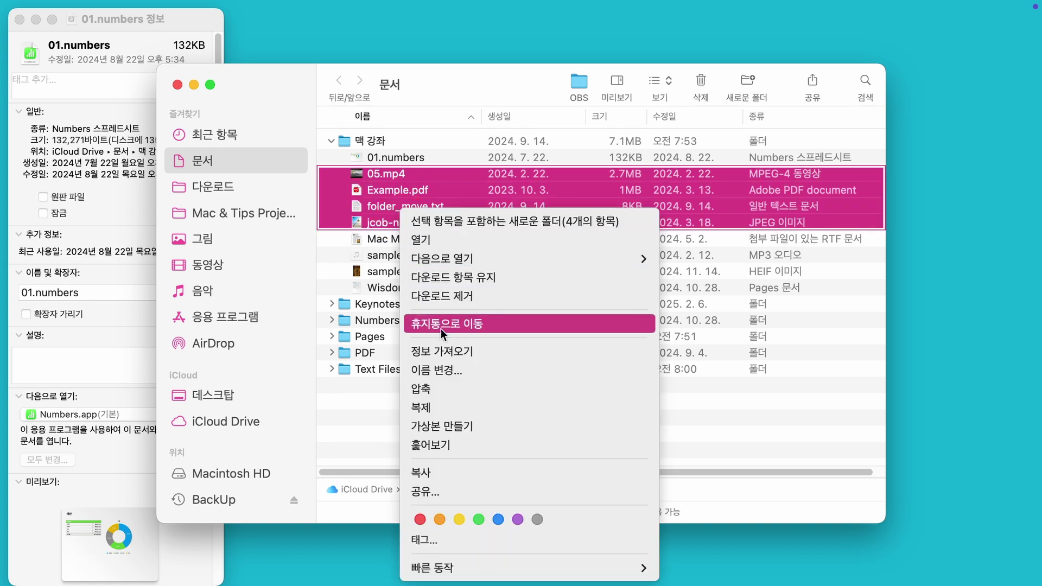
{"action": "left_click", "coordinate": [461, 352]}
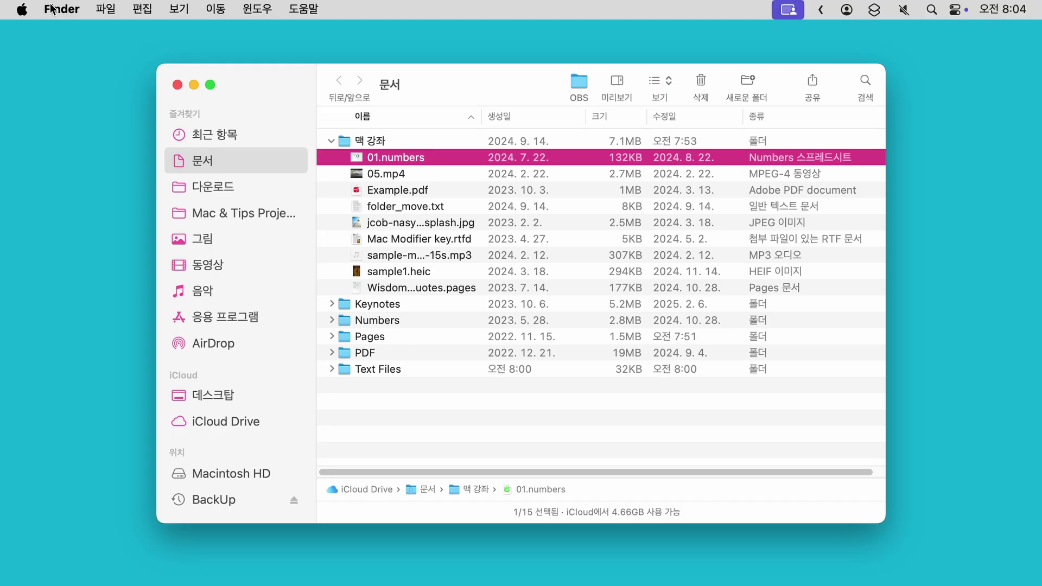
Show the inspector for 01.numbers instead of a regular info window.
{"action": "left_click", "coordinate": [104, 10]}
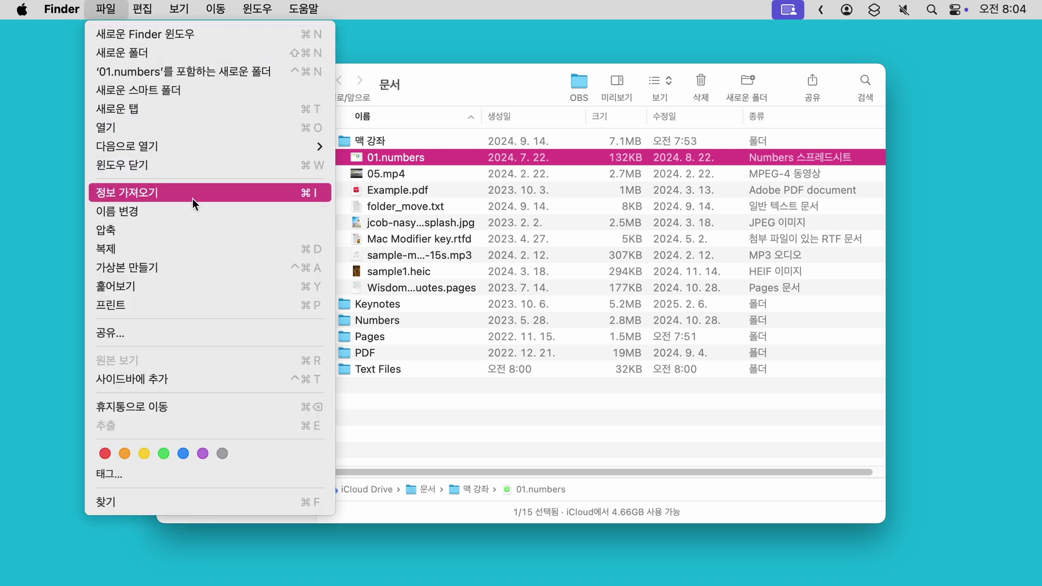
{"action": "key", "text": "alt"}
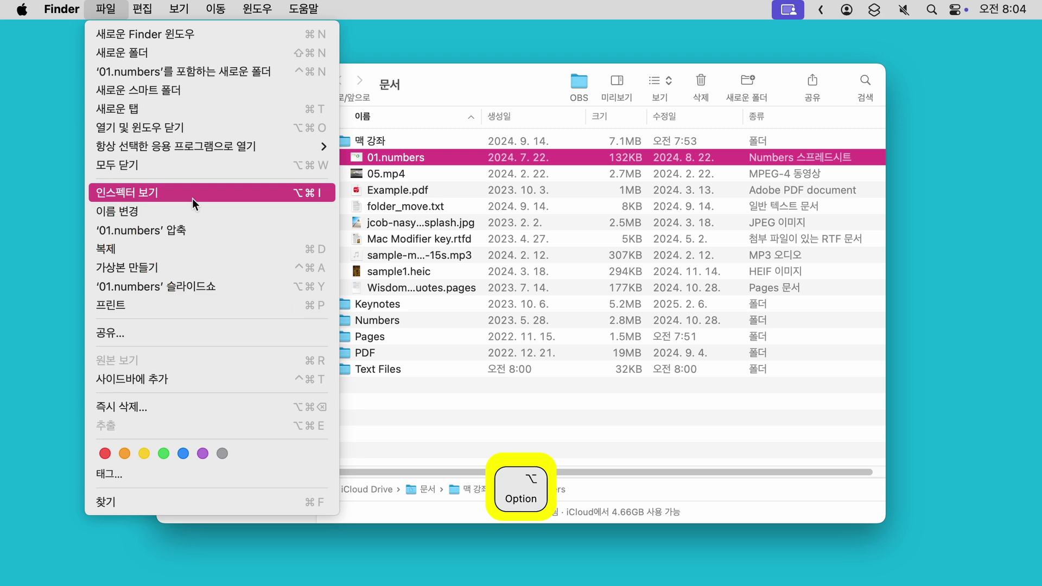
{"action": "left_click", "coordinate": [193, 201], "text": "alt"}
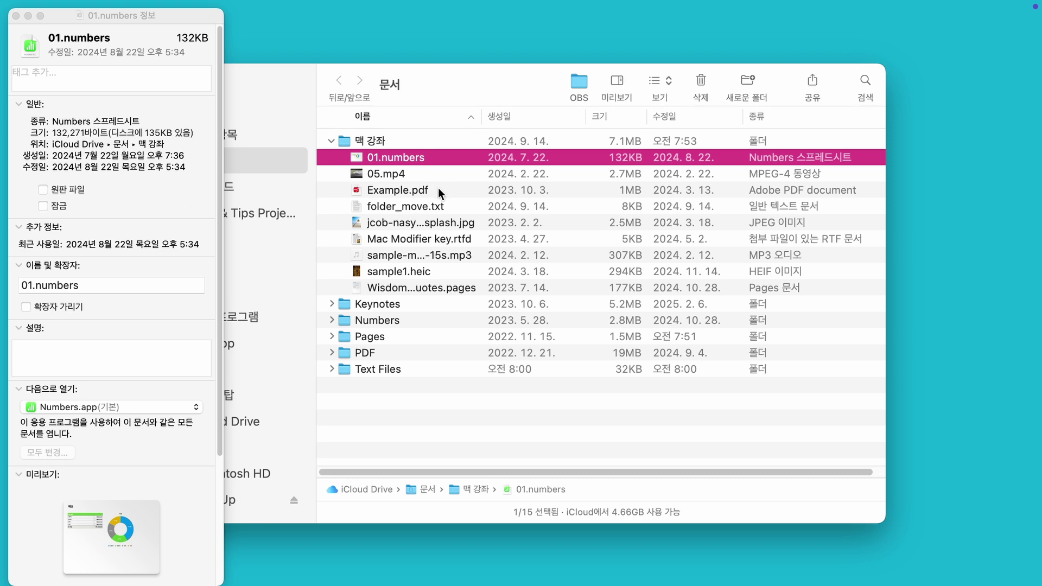
Examine the 맥 강좌 files in the inspector by moving the selection down to Wisdom Quotes.pages and back up the list.
{"action": "key", "text": "Down"}
{"action": "key", "text": "Down"}
{"action": "key", "text": "Down"}
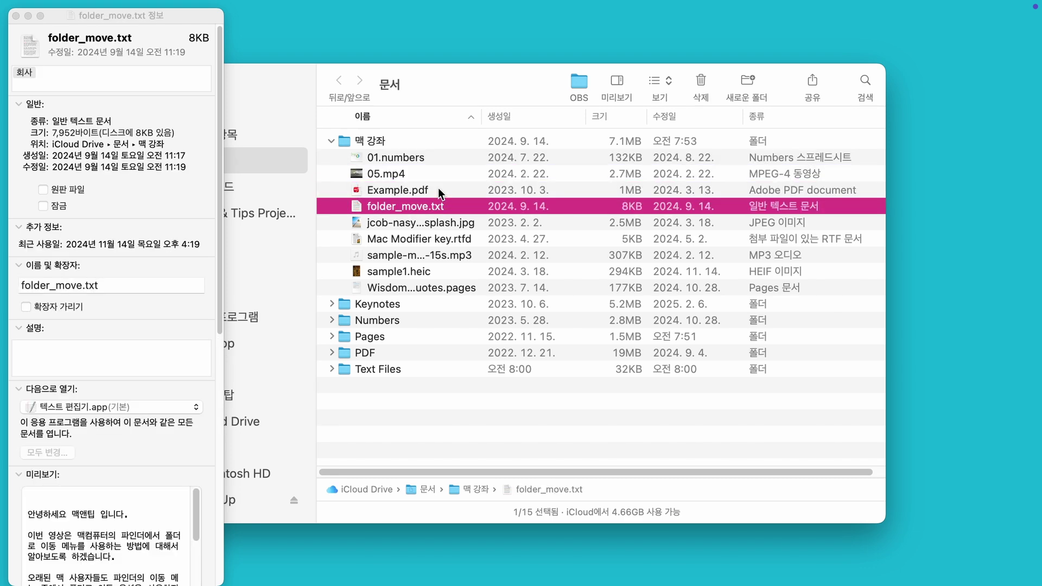
{"action": "key", "text": "Down"}
{"action": "key", "text": "Down"}
{"action": "key", "text": "Down"}
{"action": "key", "text": "Down"}
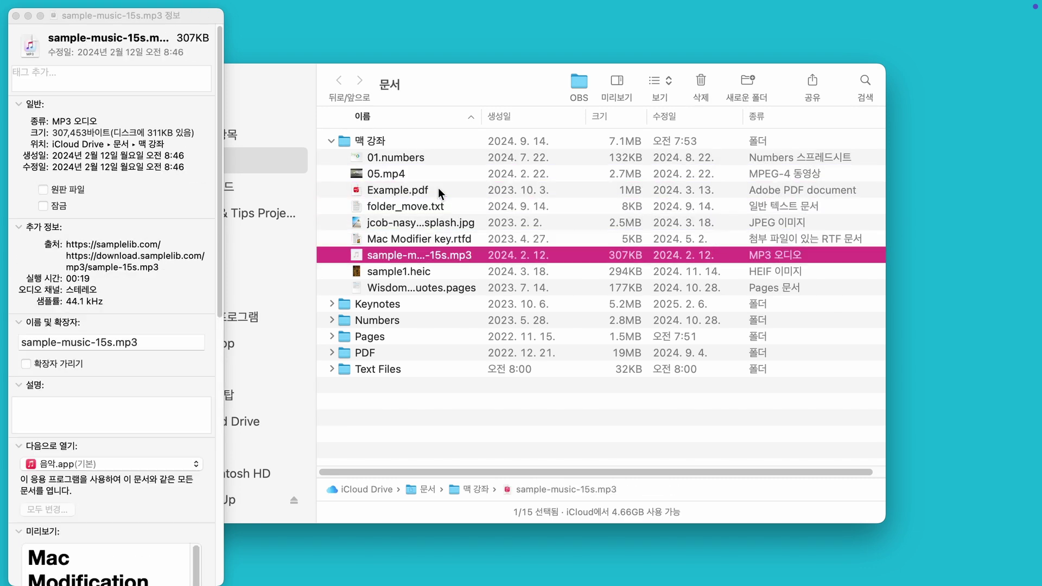
{"action": "key", "text": "Down"}
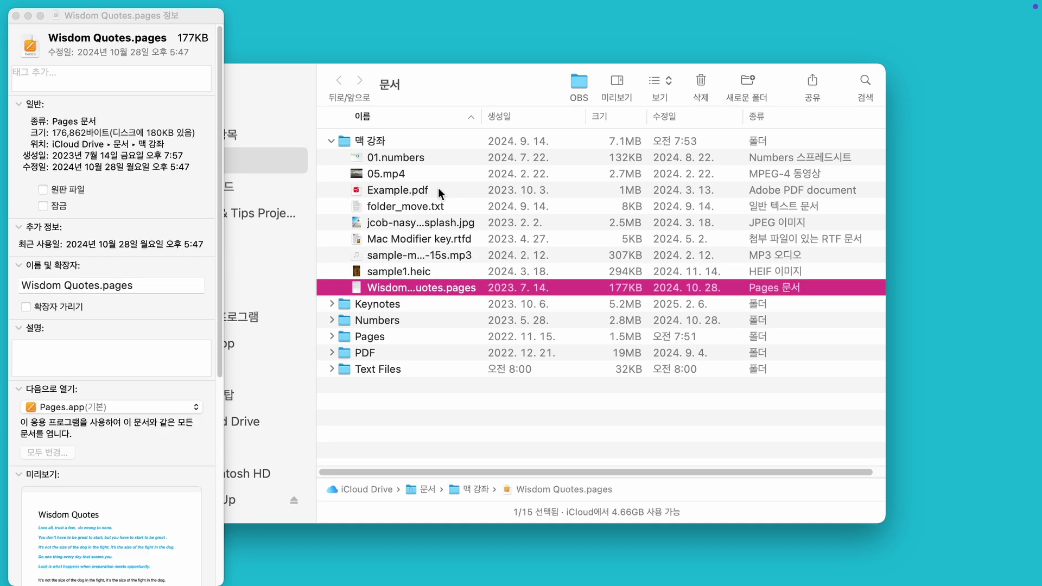
{"action": "key", "text": "Up"}
{"action": "key", "text": "Up"}
{"action": "key", "text": "Up"}
{"action": "key", "text": "Up"}
{"action": "key", "text": "Up"}
{"action": "key", "text": "Up"}
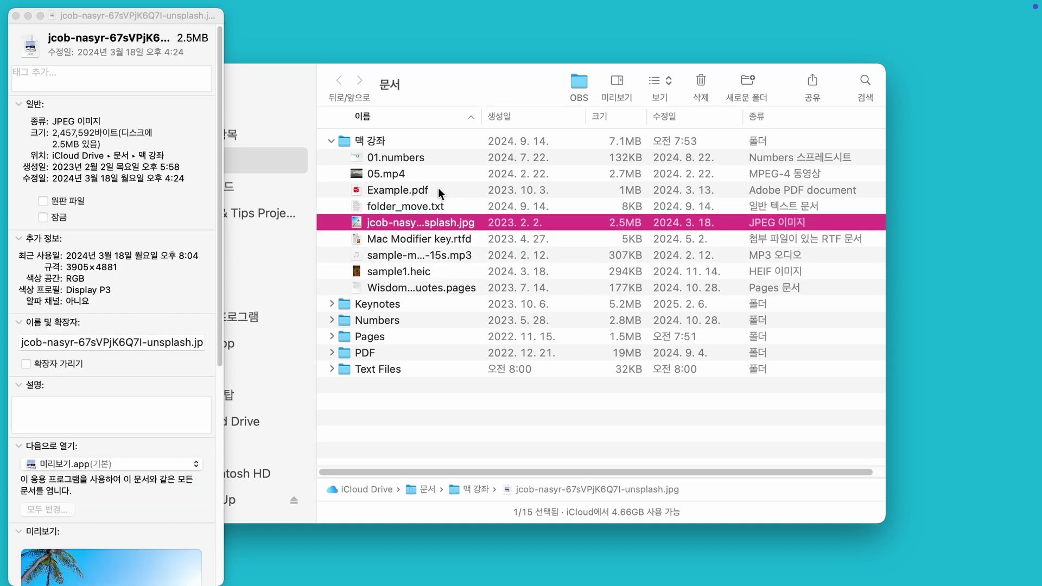
{"action": "key", "text": "Up"}
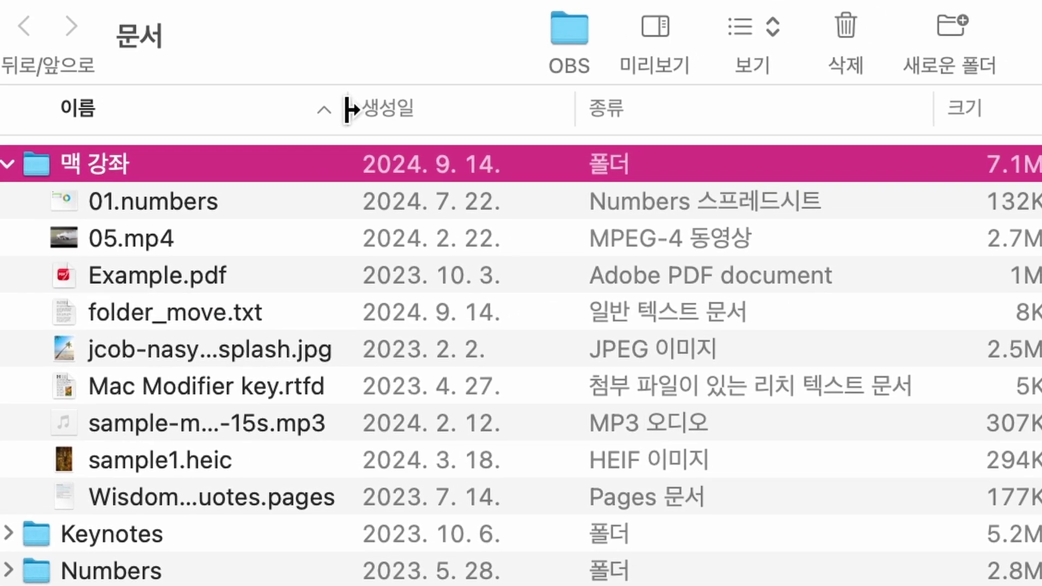
Fit the Name column of the Documents list to its longest file name and the Kind column to its longest entry.
{"action": "double_click", "coordinate": [350, 111]}
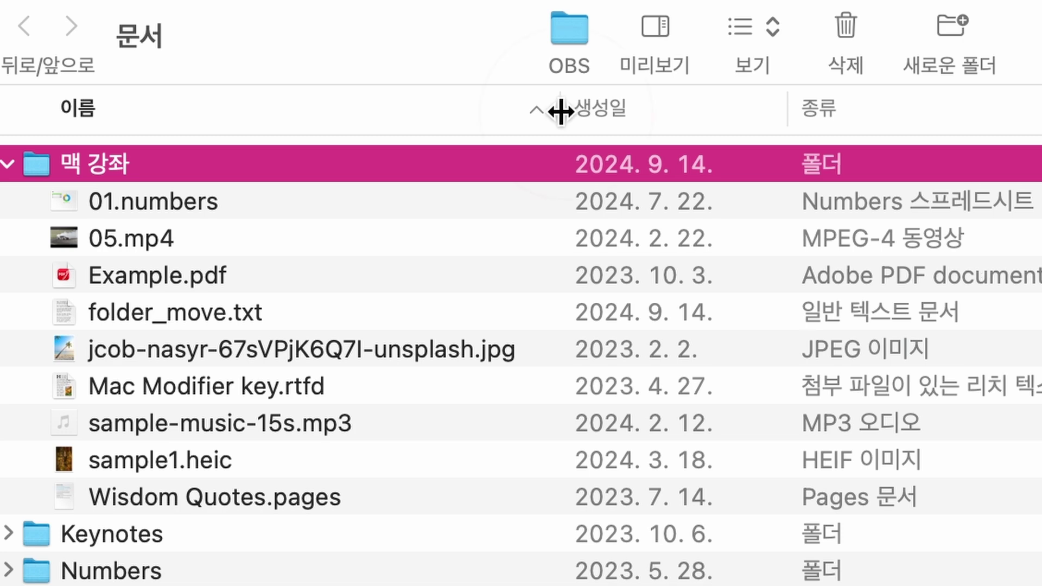
{"action": "left_click_drag", "start_coordinate": [565, 111], "coordinate": [329, 158]}
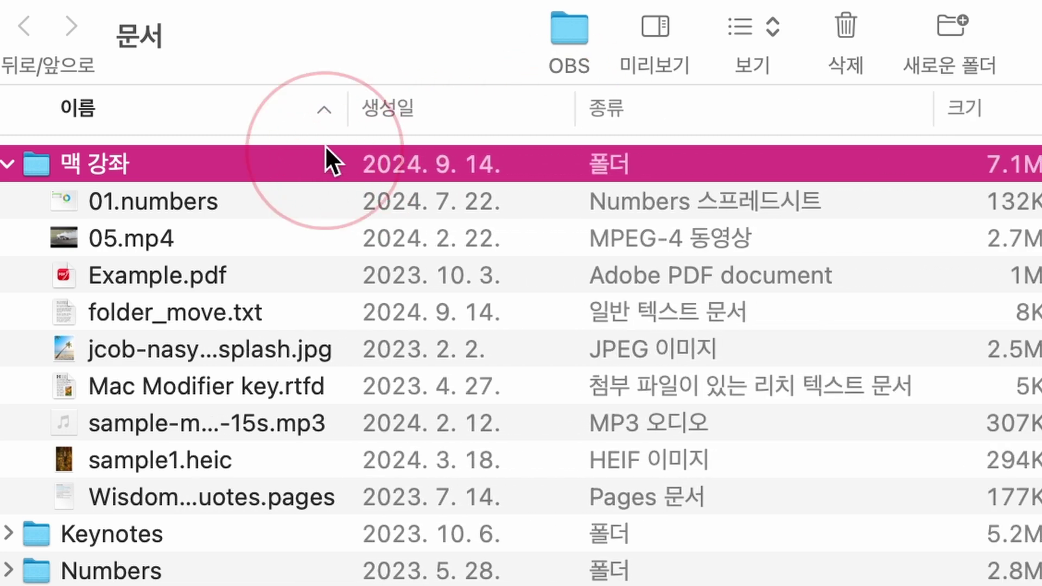
{"action": "double_click", "coordinate": [349, 111]}
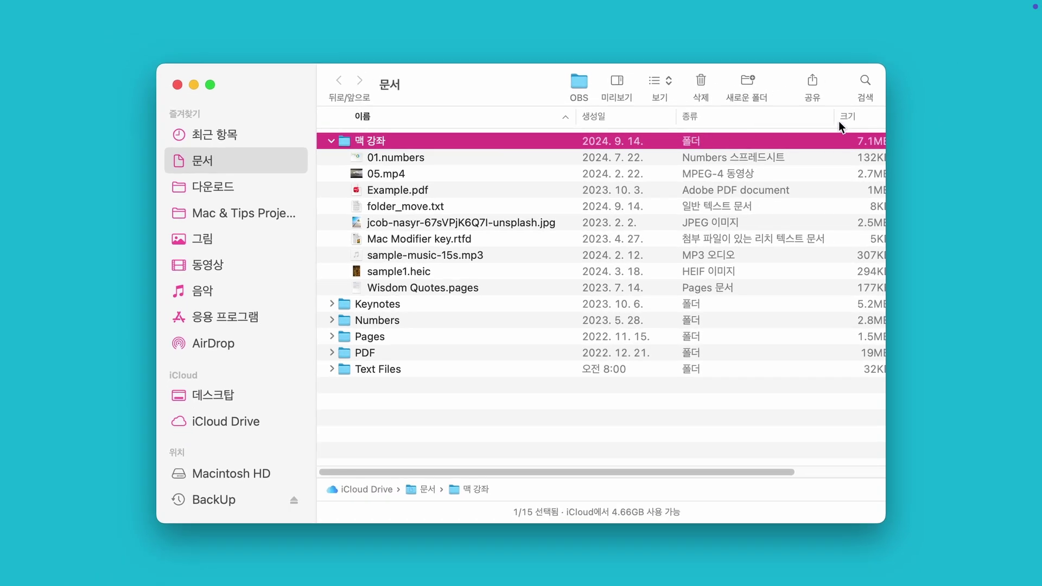
{"action": "left_click_drag", "start_coordinate": [833, 115], "coordinate": [760, 117]}
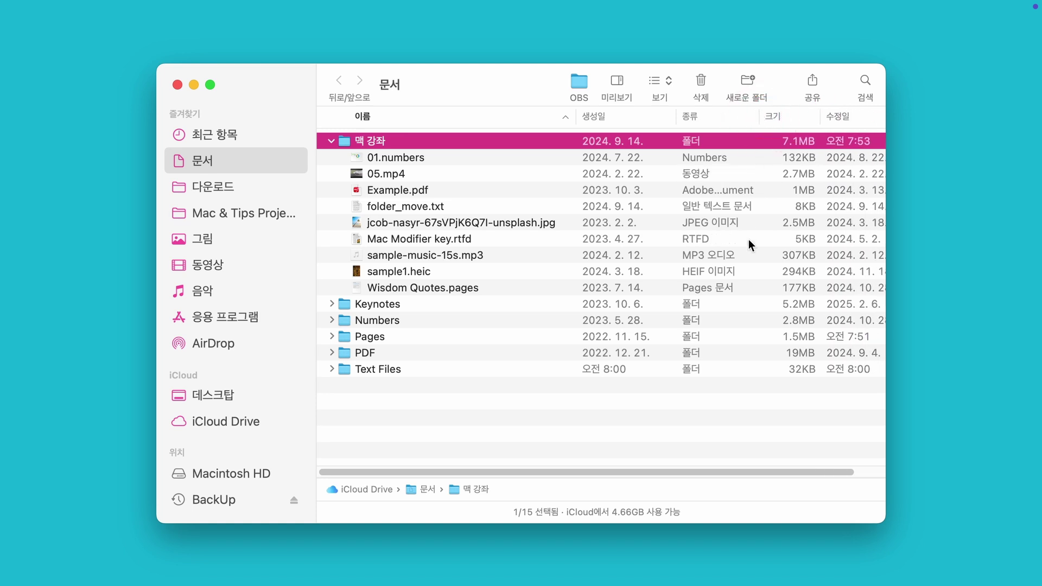
{"action": "double_click", "coordinate": [758, 115]}
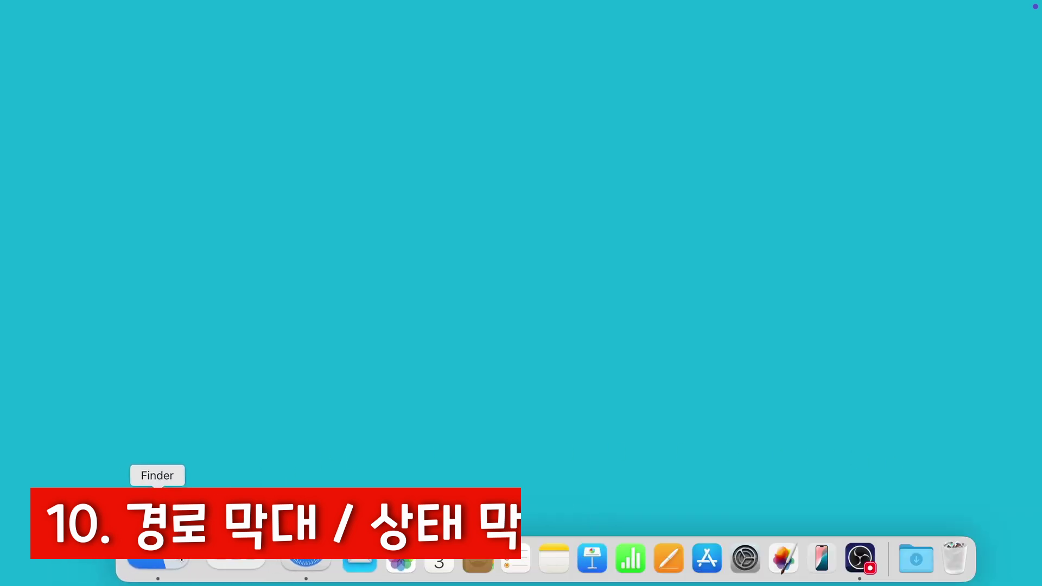
In a Finder window on the 맥 강좌 folder, temporarily reveal the path of folder_move.txt and go to 문서 from that path.
{"action": "left_click", "coordinate": [155, 541]}
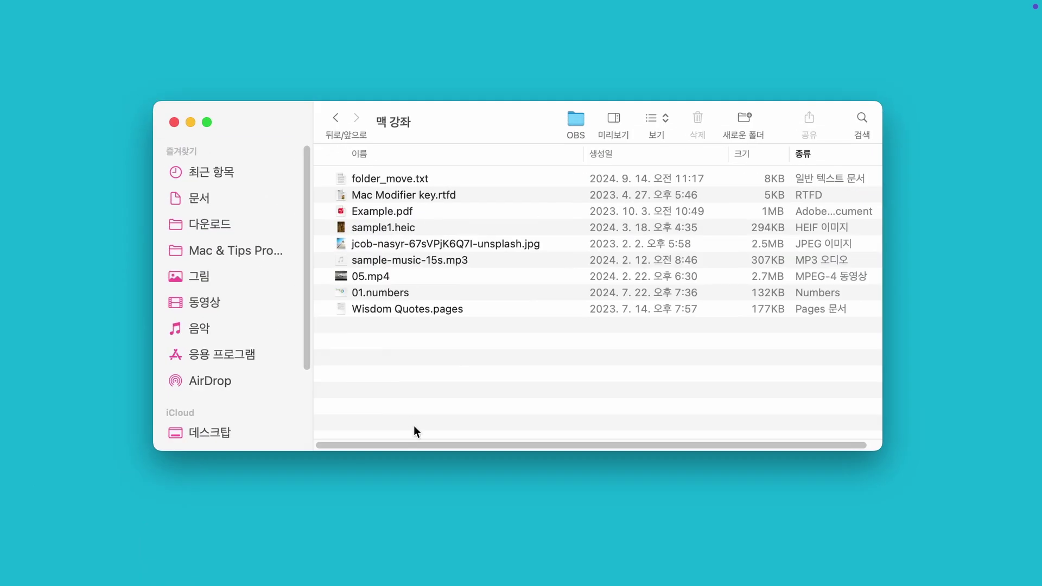
{"action": "left_click", "coordinate": [394, 180]}
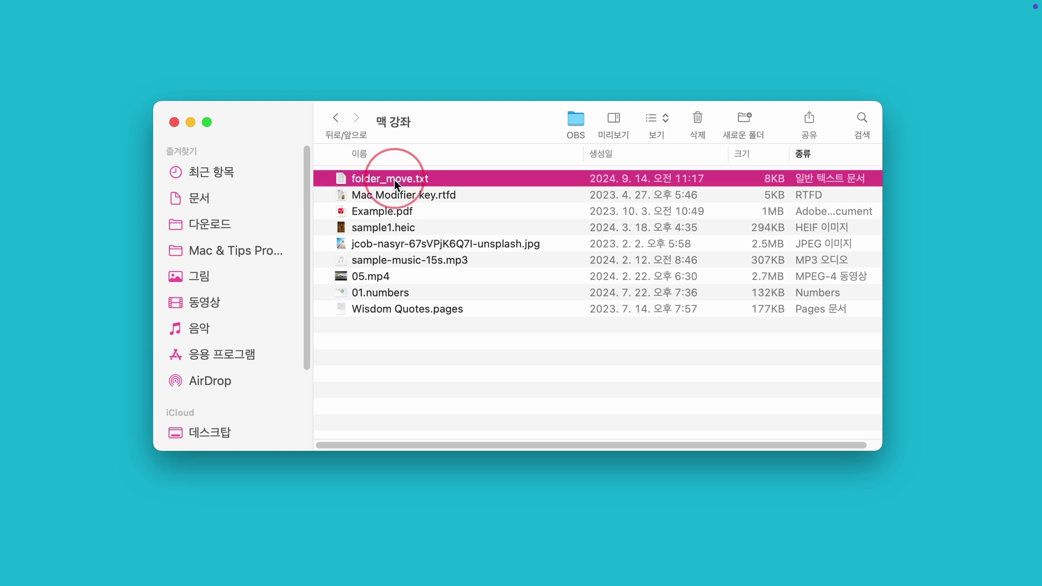
{"action": "left_click", "coordinate": [401, 196]}
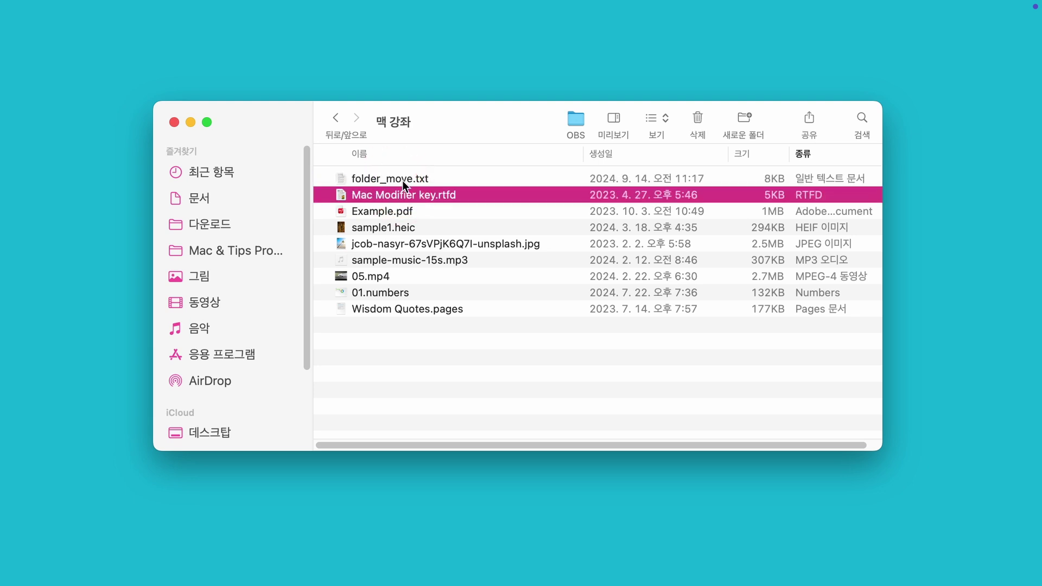
{"action": "left_click", "coordinate": [402, 183]}
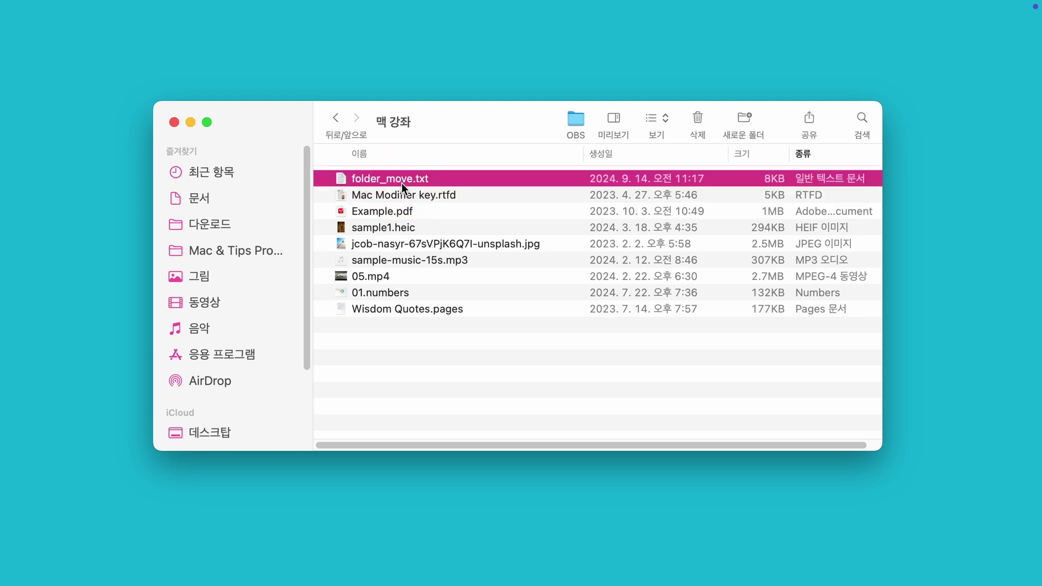
{"action": "key", "text": "alt"}
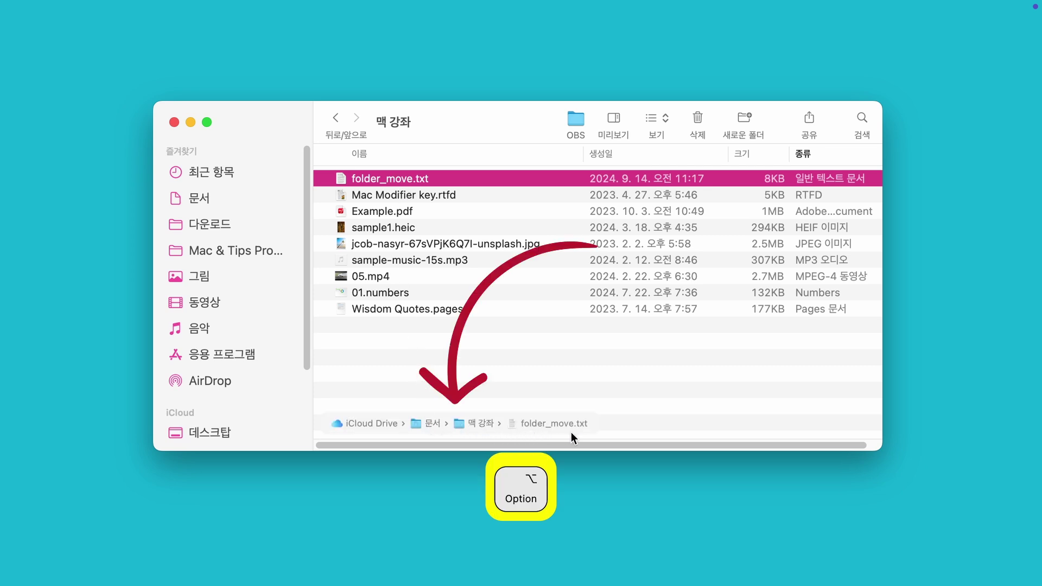
{"action": "double_click", "coordinate": [430, 424], "text": "alt"}
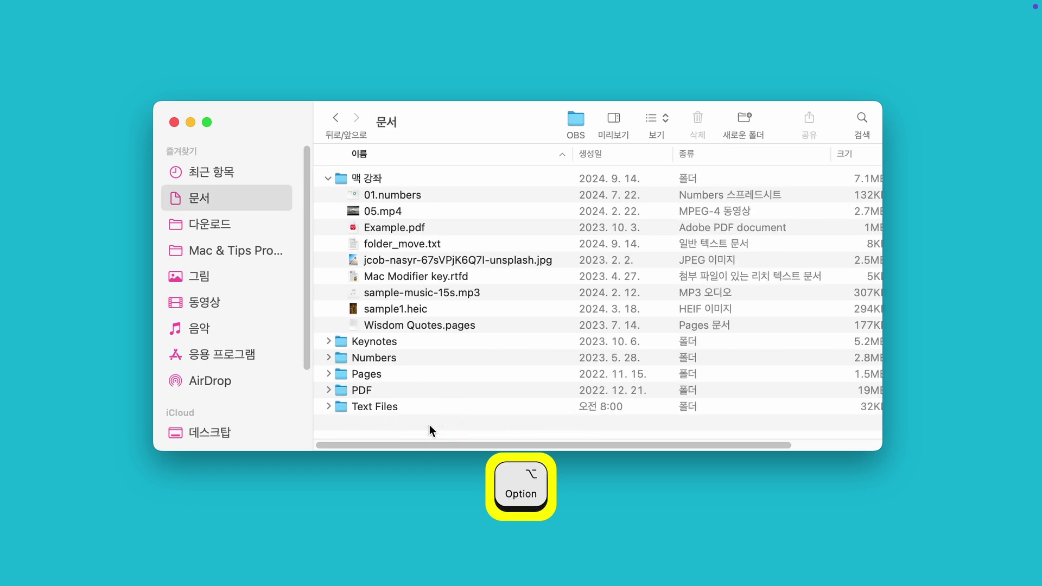
Expand and open the Keynotes folder, temporarily reveal the path of Slide Link - Dynamic.key, and return to 문서 from that path.
{"action": "left_click", "coordinate": [328, 341]}
{"action": "double_click", "coordinate": [362, 340]}
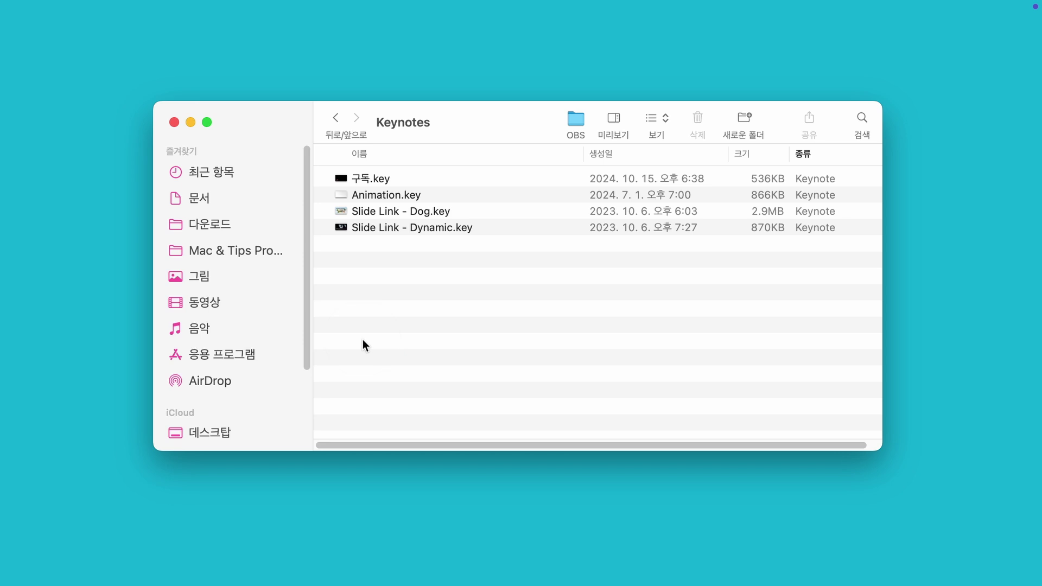
{"action": "left_click", "coordinate": [410, 228]}
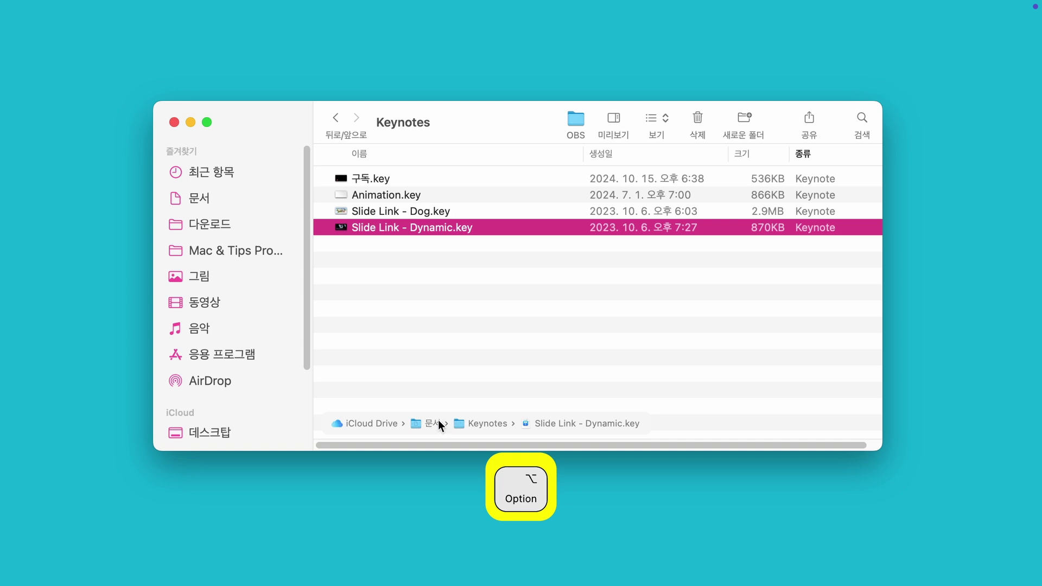
{"action": "left_click", "coordinate": [437, 421], "text": "alt"}
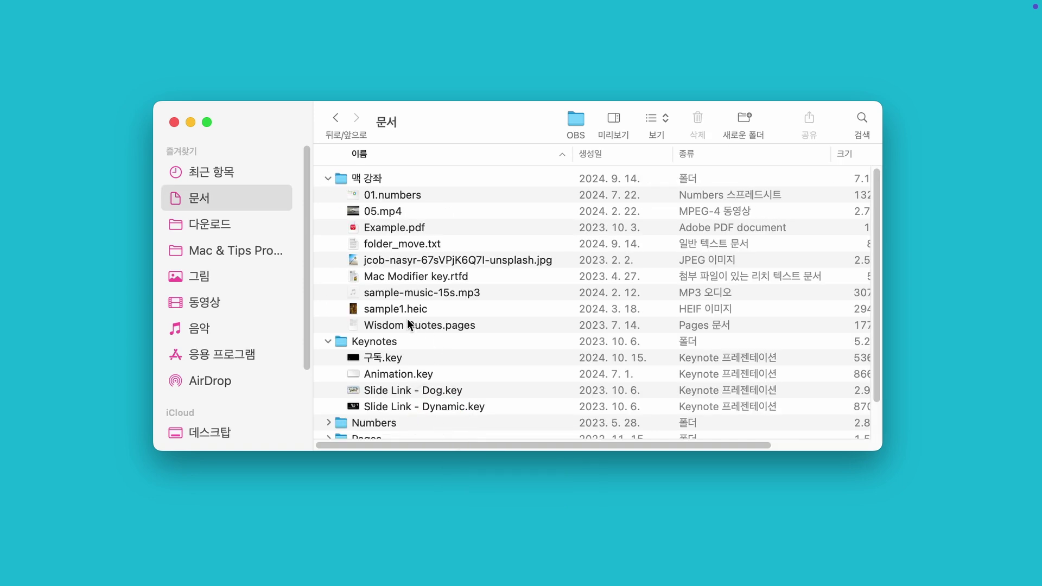
Open the 맥 강좌 folder and show the path bar permanently in the Finder window.
{"action": "double_click", "coordinate": [367, 182]}
{"action": "mouse_move", "coordinate": [108, 10]}
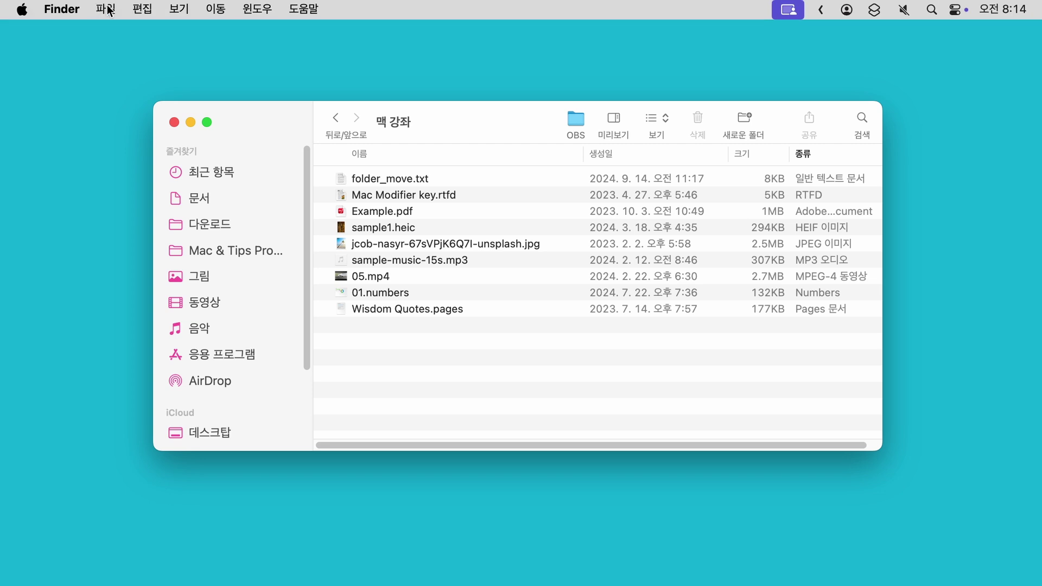
{"action": "left_click", "coordinate": [177, 11]}
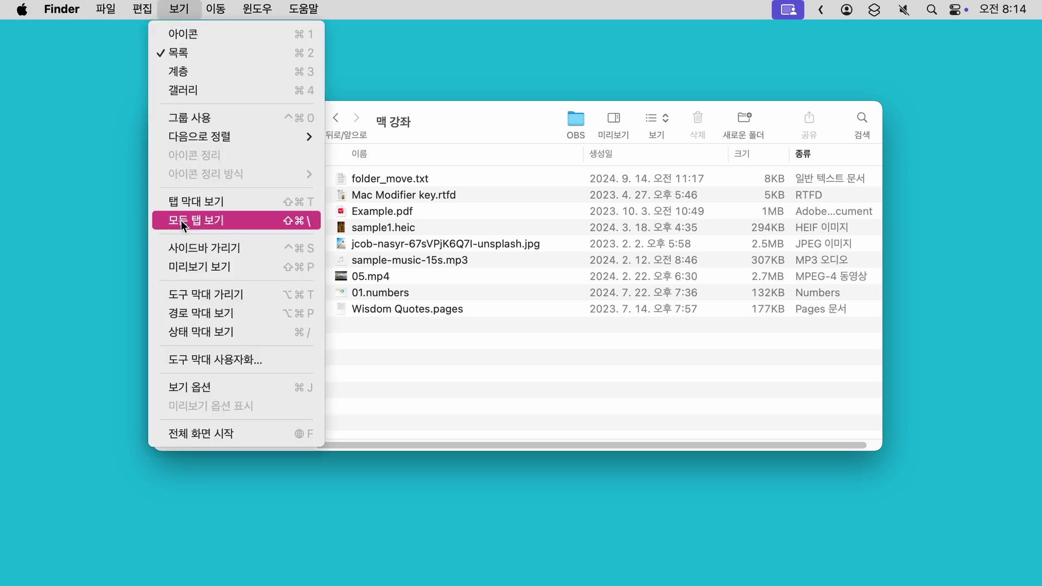
{"action": "left_click", "coordinate": [238, 315]}
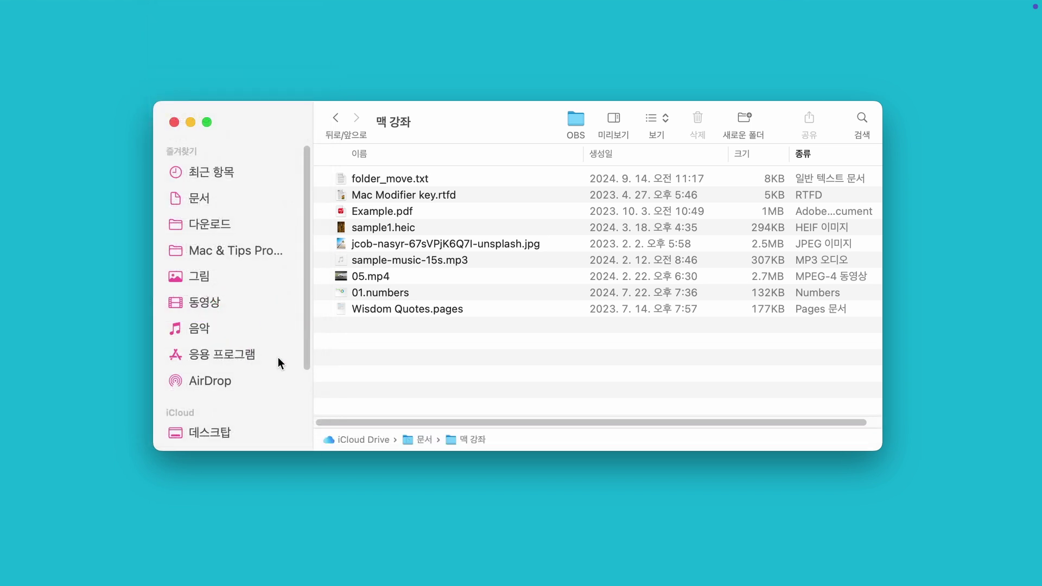
Go to the 문서 folder from the path bar and show the status bar in the Finder window.
{"action": "double_click", "coordinate": [422, 440]}
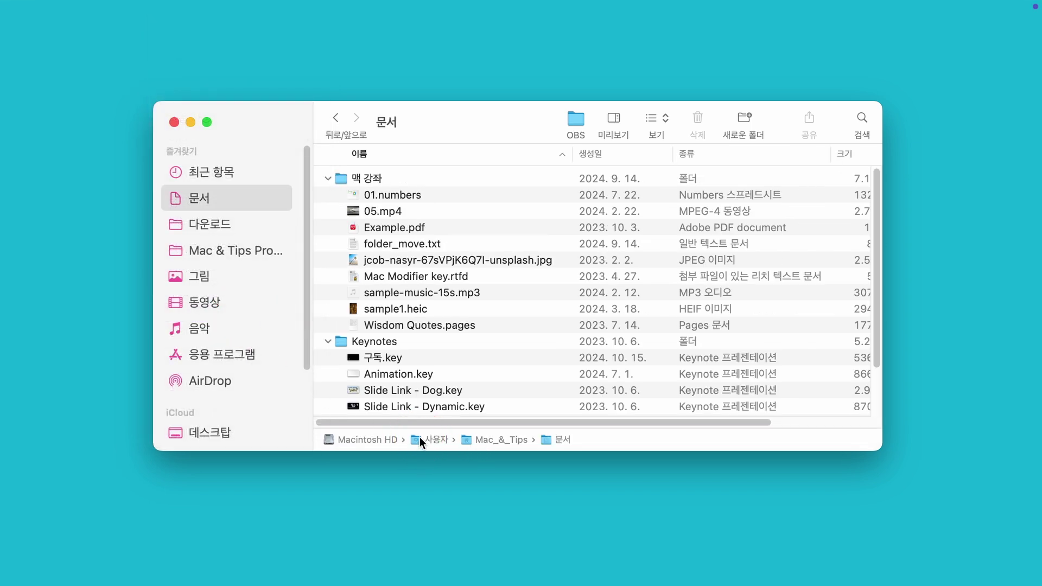
{"action": "left_click", "coordinate": [179, 9]}
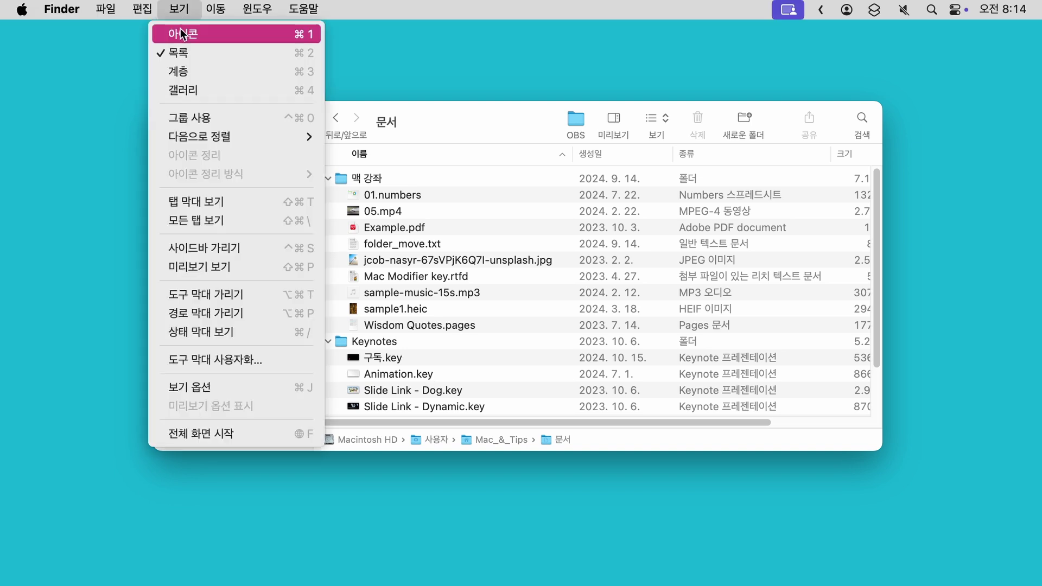
{"action": "left_click", "coordinate": [205, 332]}
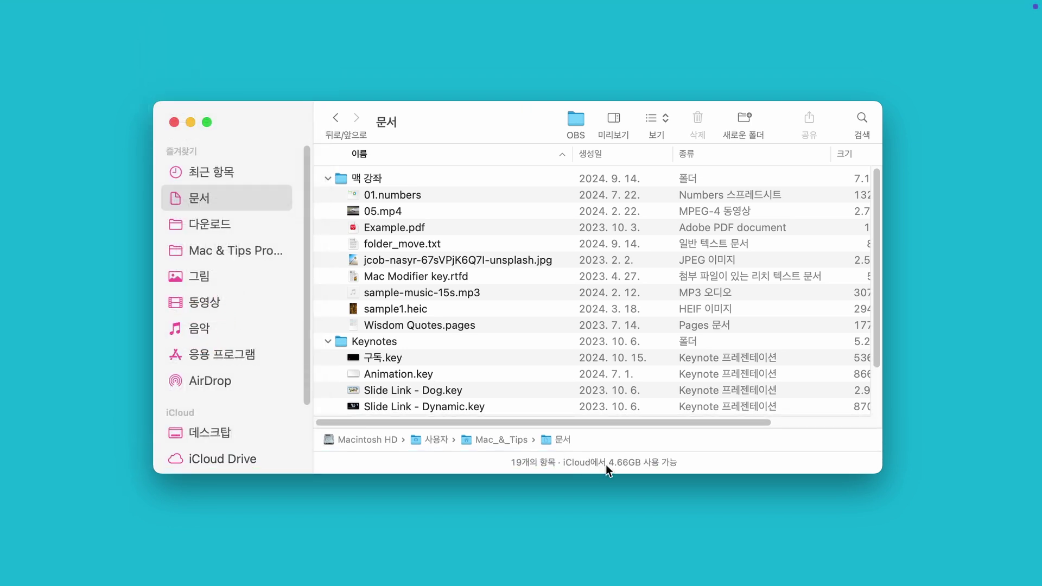